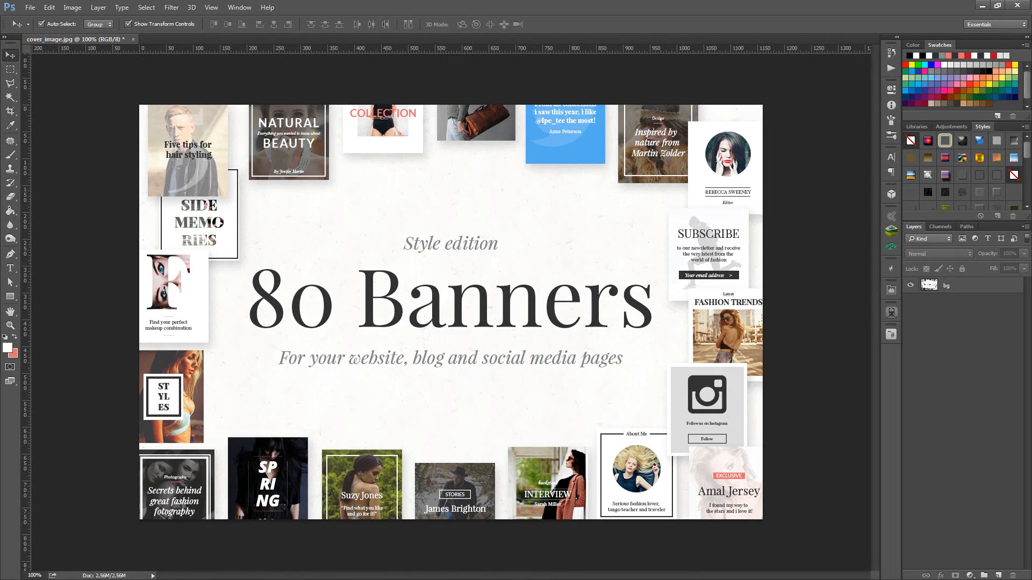
- Open the Fonts and Images PDF from the 80 Banners folder and review its free font and image links
key("alt+Tab")
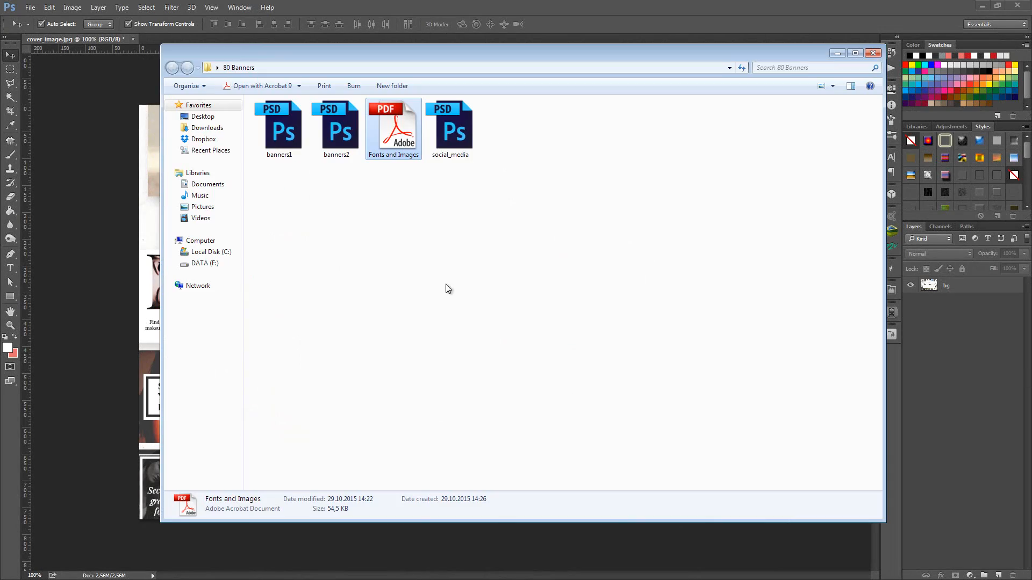
left_click_drag(497, 59, 476, 65)
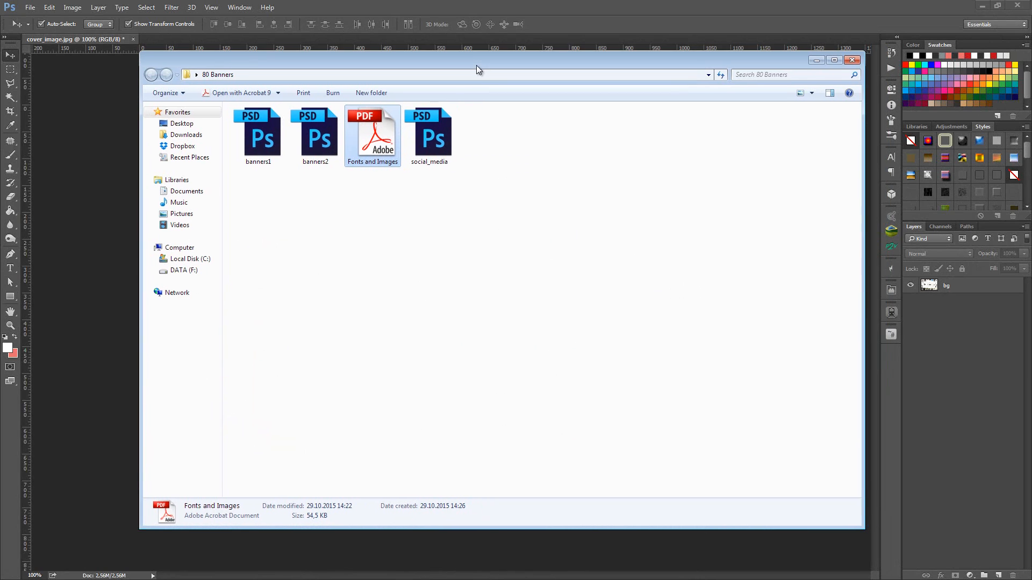
left_click(521, 252)
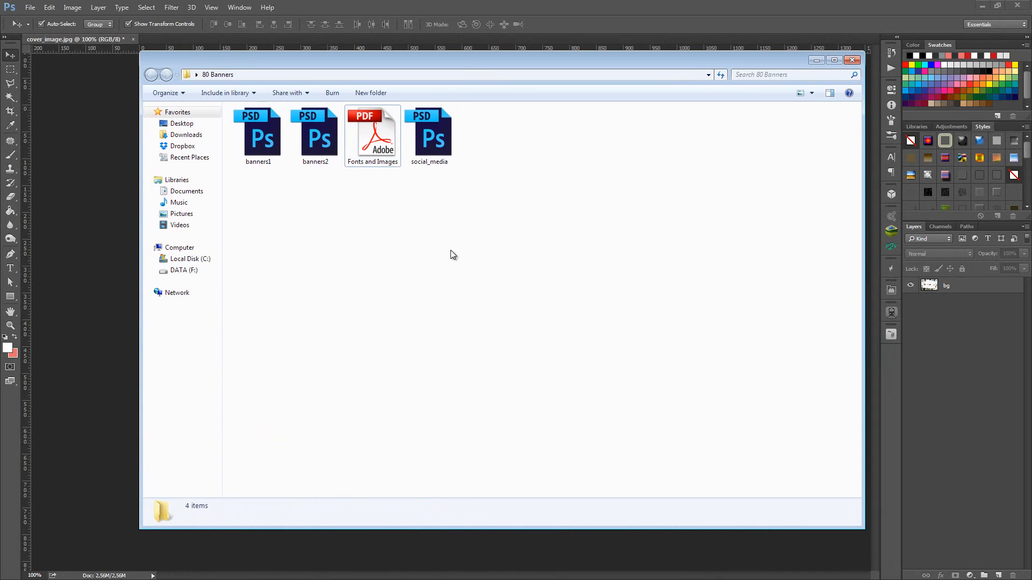
double_click(379, 150)
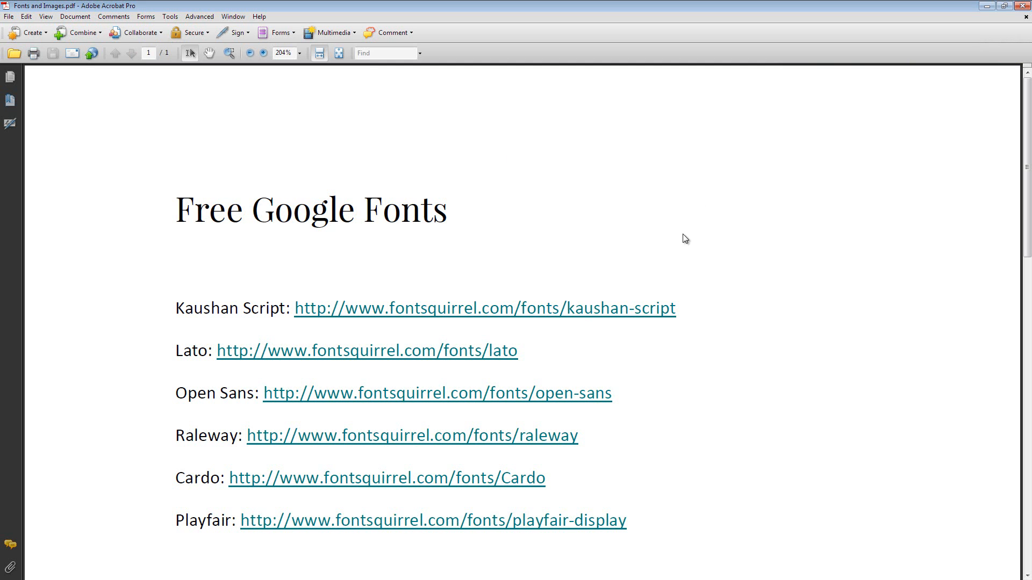
scroll(718, 232, "down", 10)
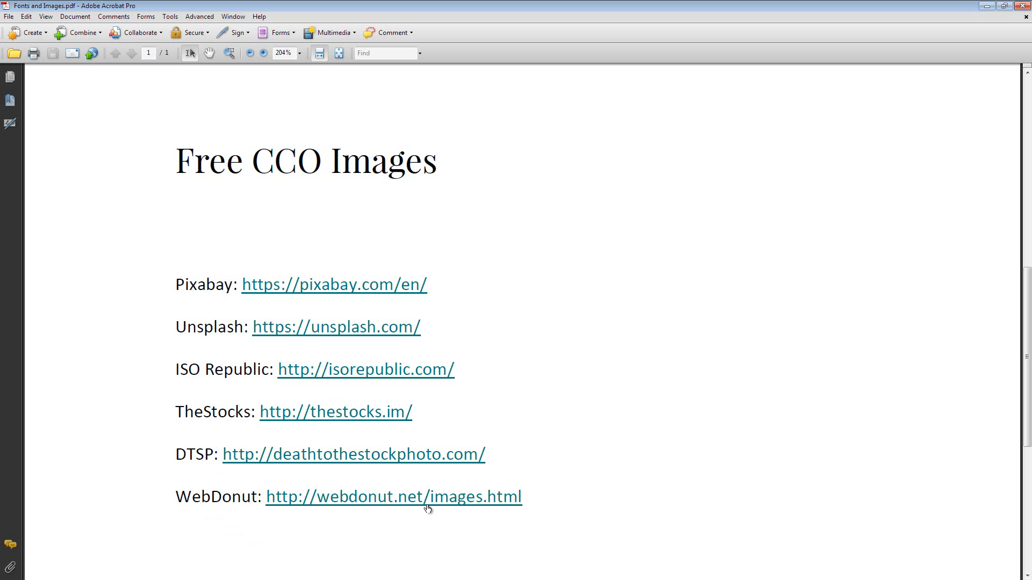
left_click(1022, 7)
- Open banners1.psd and banners2.psd from the 80 Banners folder in Photoshop
left_click_drag(566, 62, 537, 80)
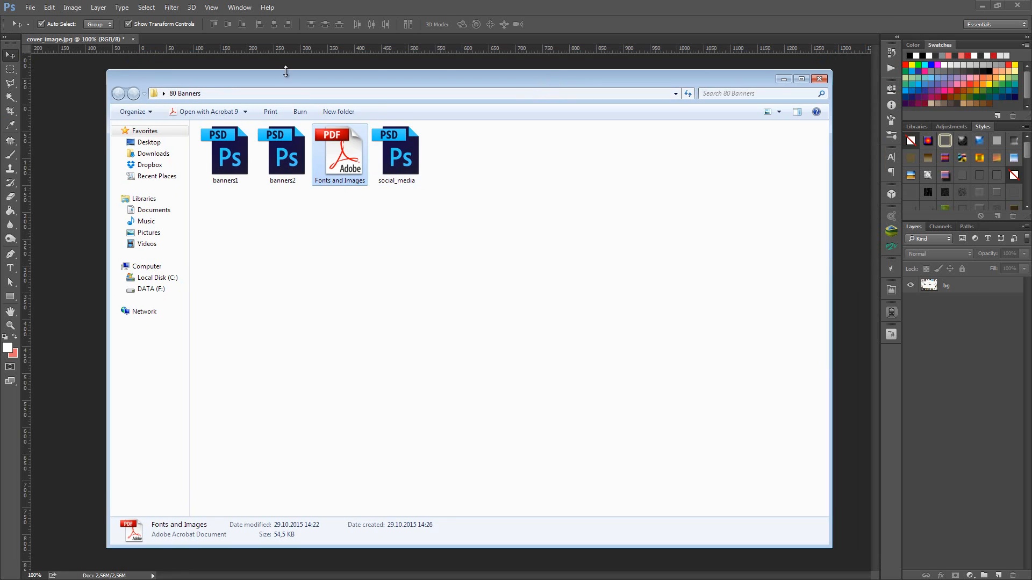
left_click_drag(288, 76, 376, 55)
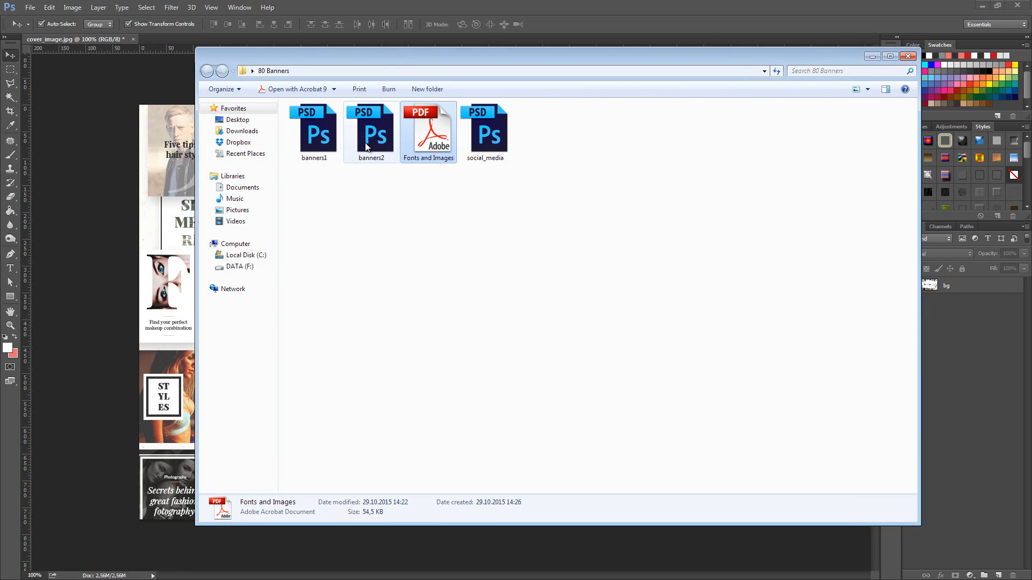
key("alt+Tab")
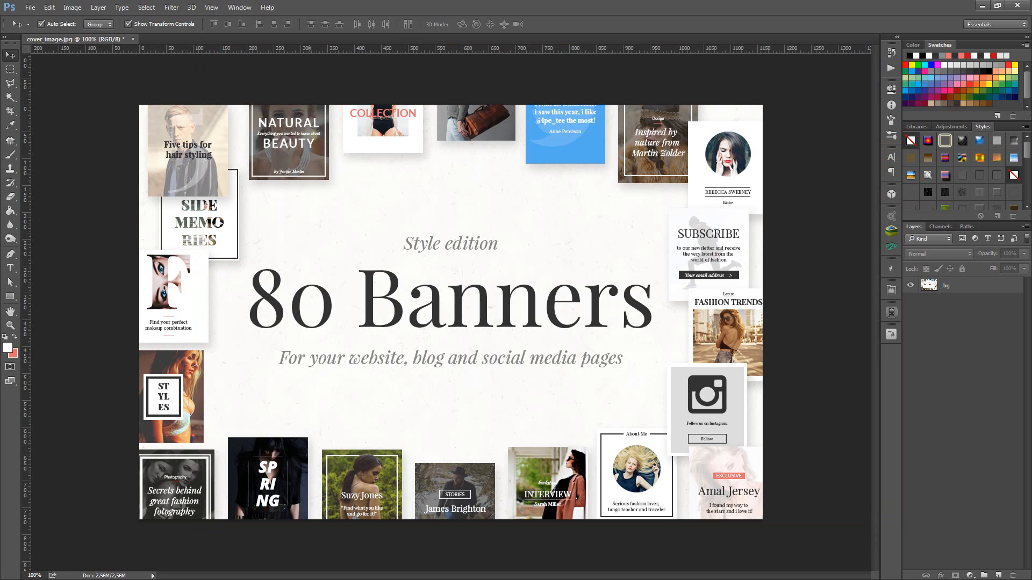
key("alt+Tab")
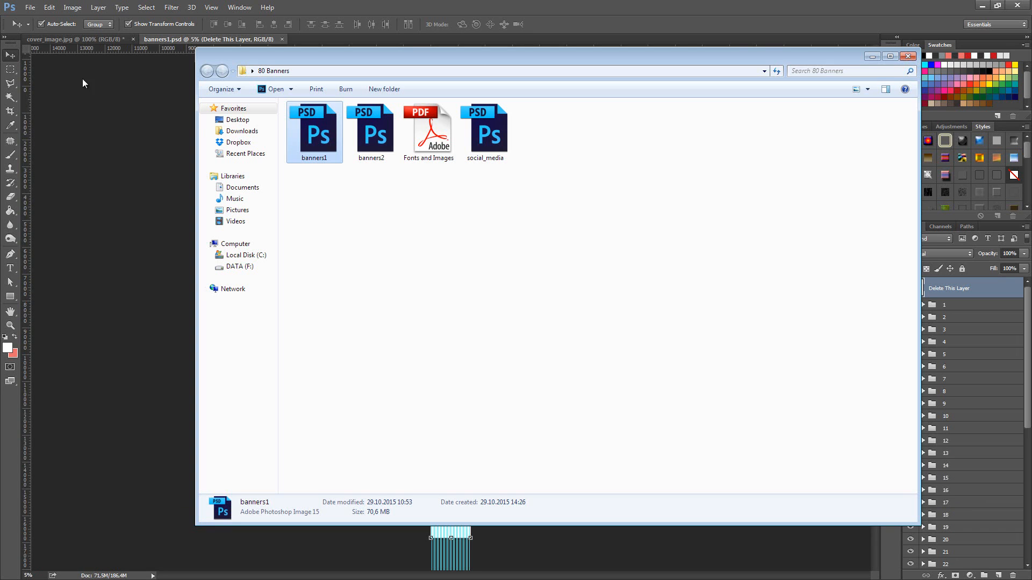
double_click(370, 131)
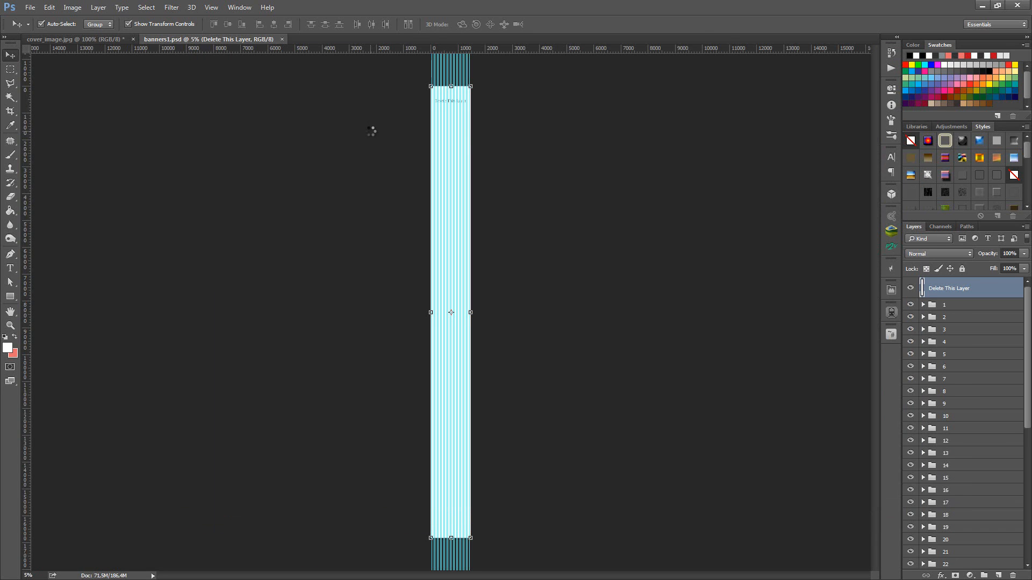
left_click(239, 40)
left_click(341, 40)
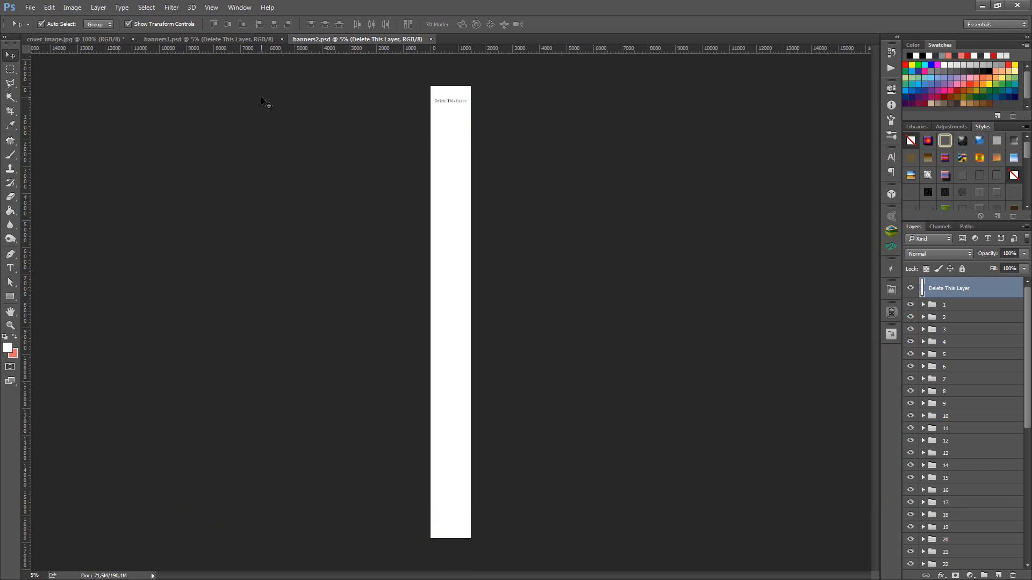
- Delete the "Delete This Layer" cover layer in banners2.psd and in banners1.psd
key("ctrl")
scroll(449, 88, "up", 5)
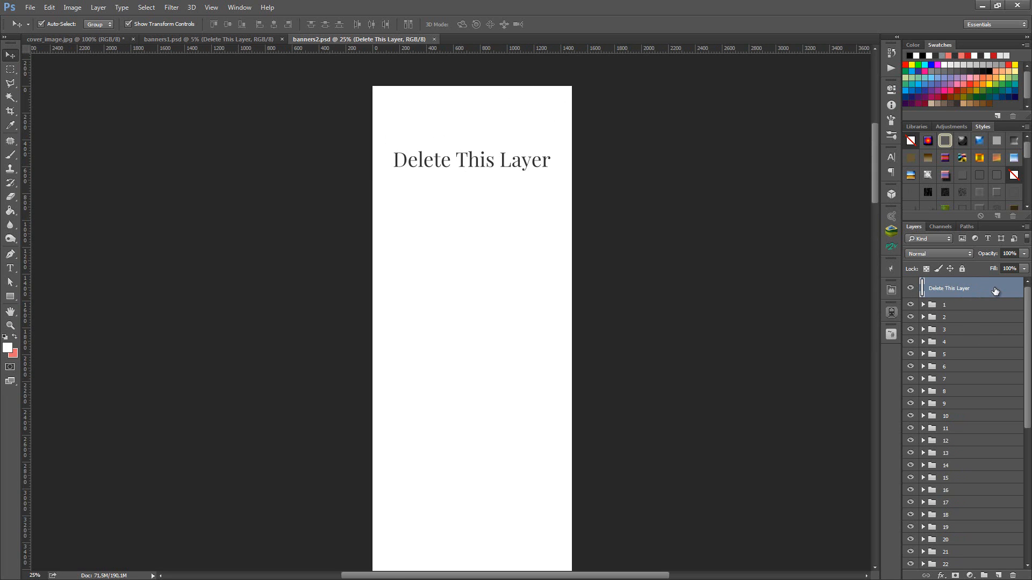
key("Delete")
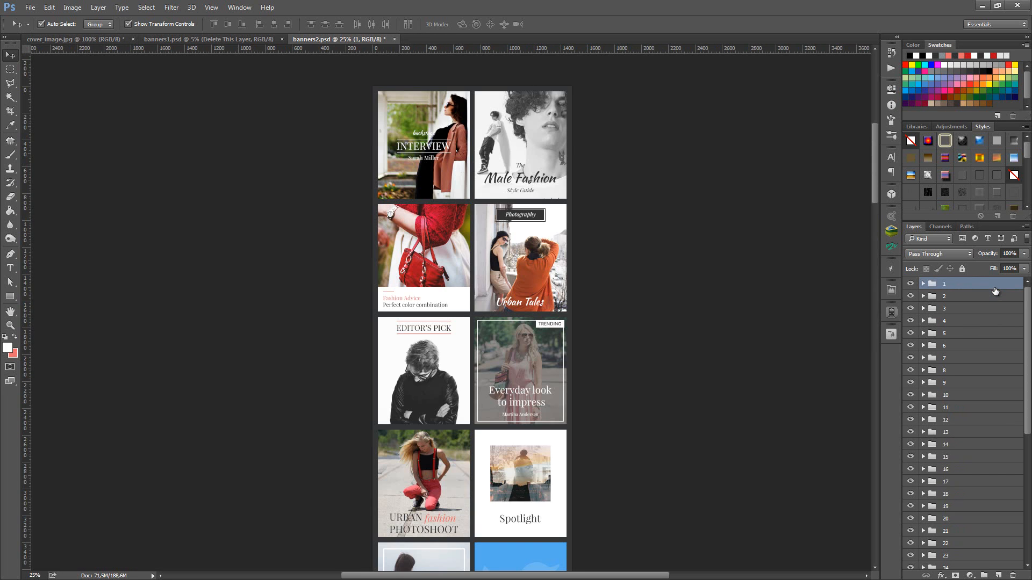
left_click(248, 39)
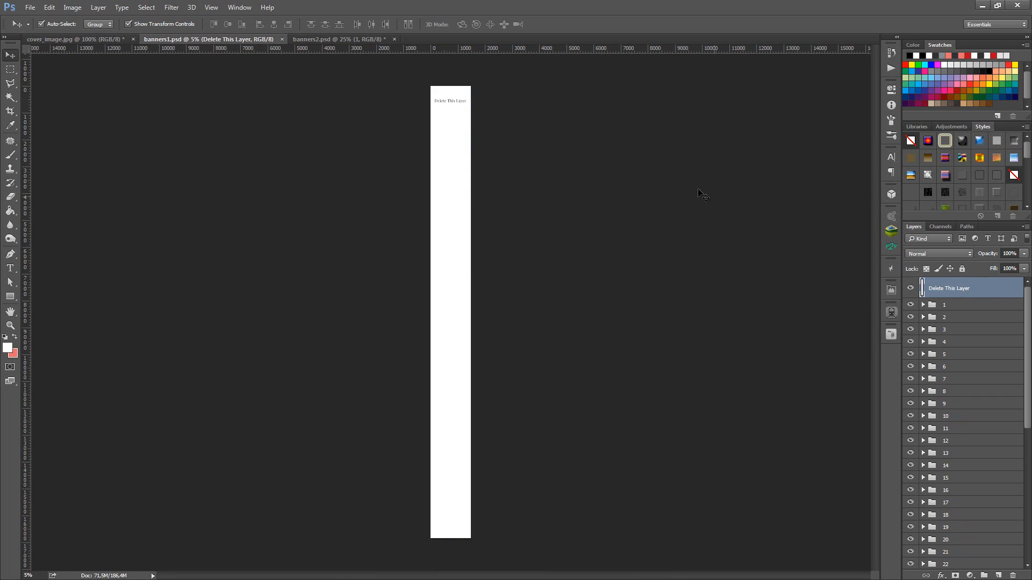
key("Delete")
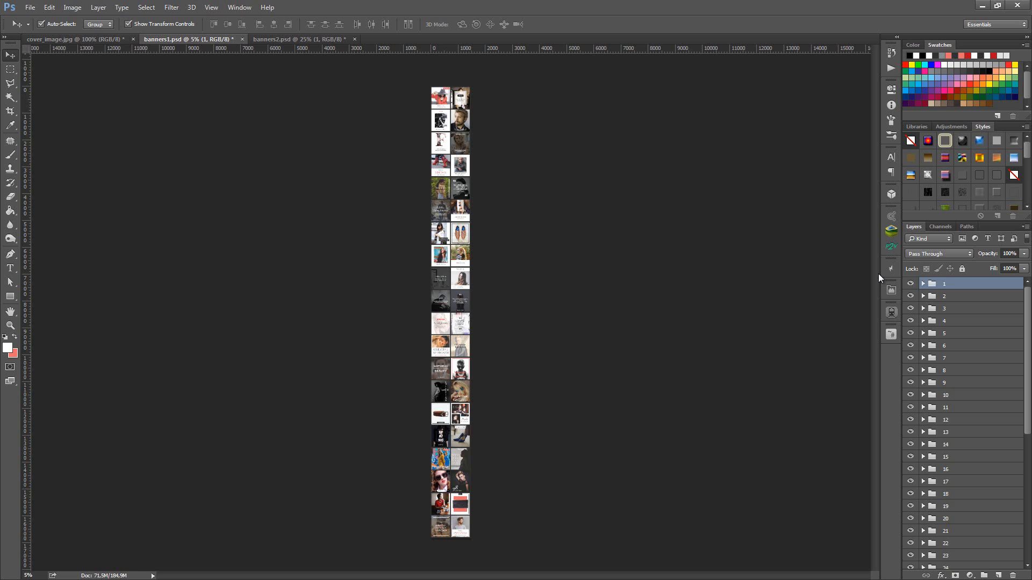
- Show the guides over the first banners of banners1.psd and clear the layer selection
key("ctrl+0")
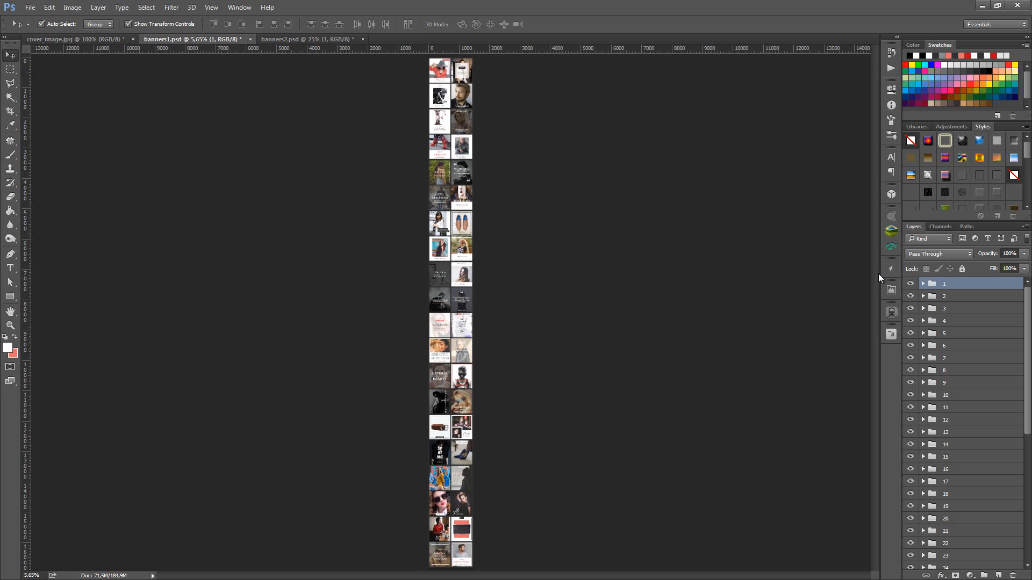
left_click_drag(446, 61, 480, 91)
key("ctrl+plus")
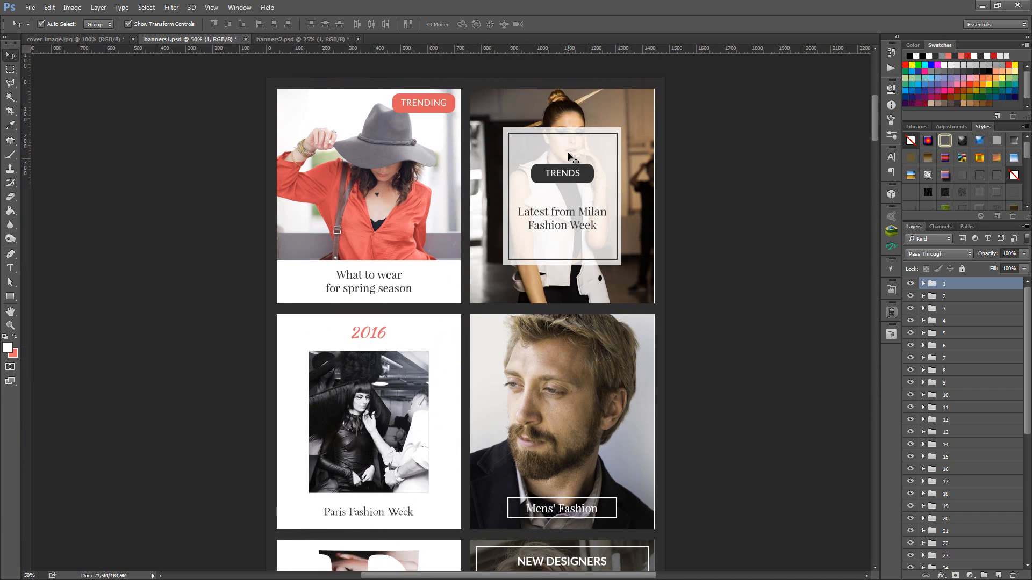
key("ctrl+plus")
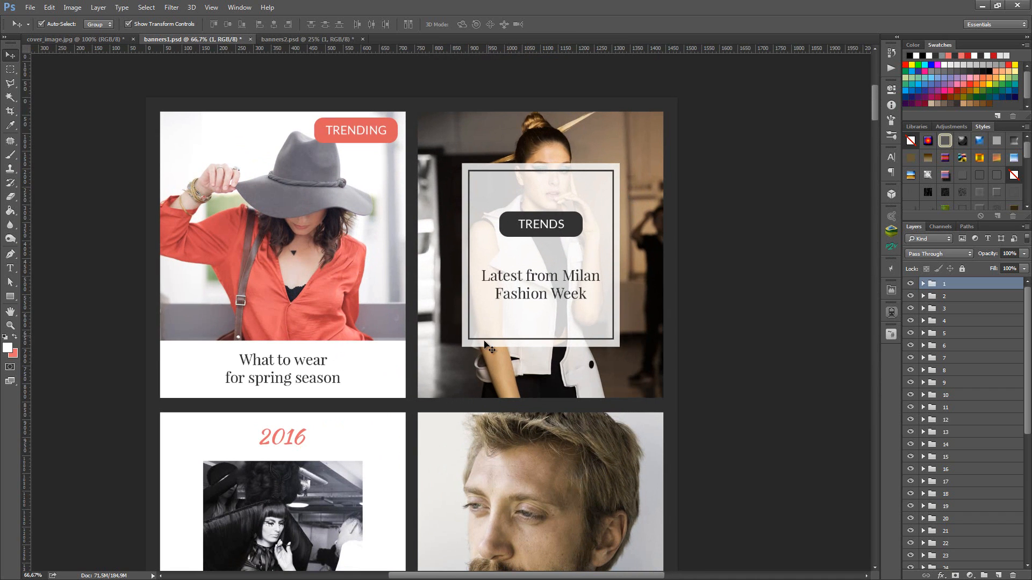
left_click_drag(873, 101, 875, 104)
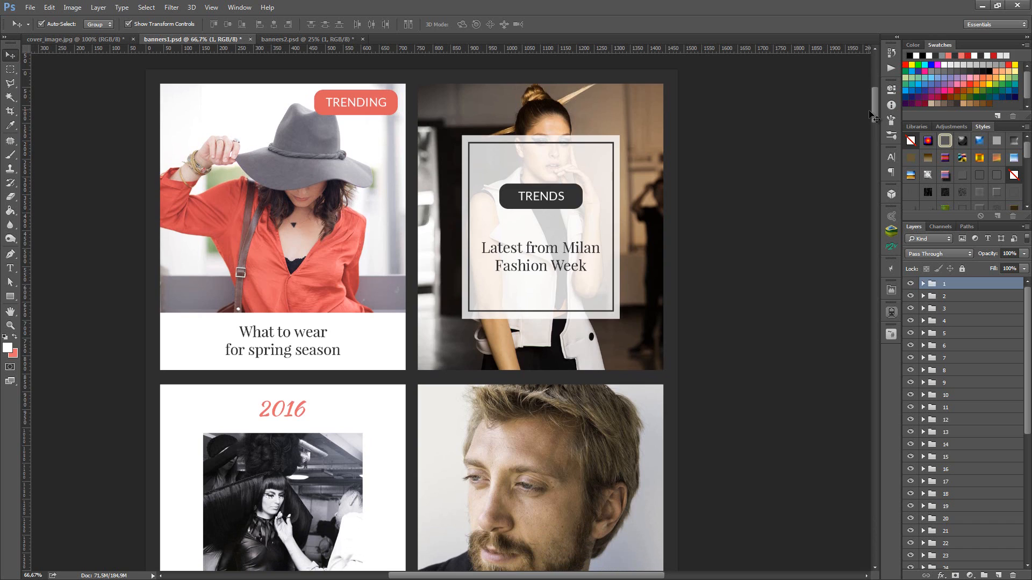
key("ctrl+h")
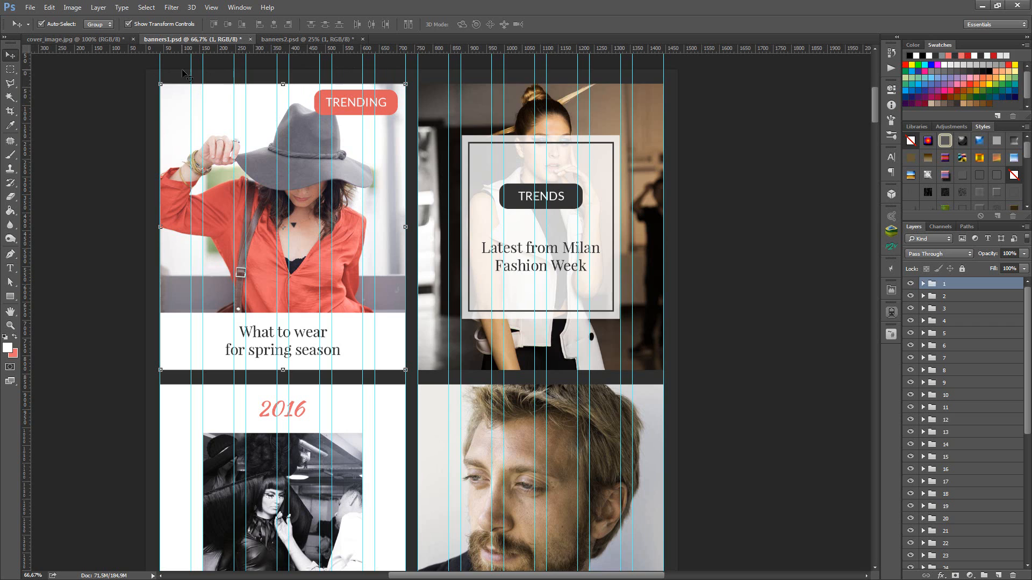
scroll(159, 70, "up", 2)
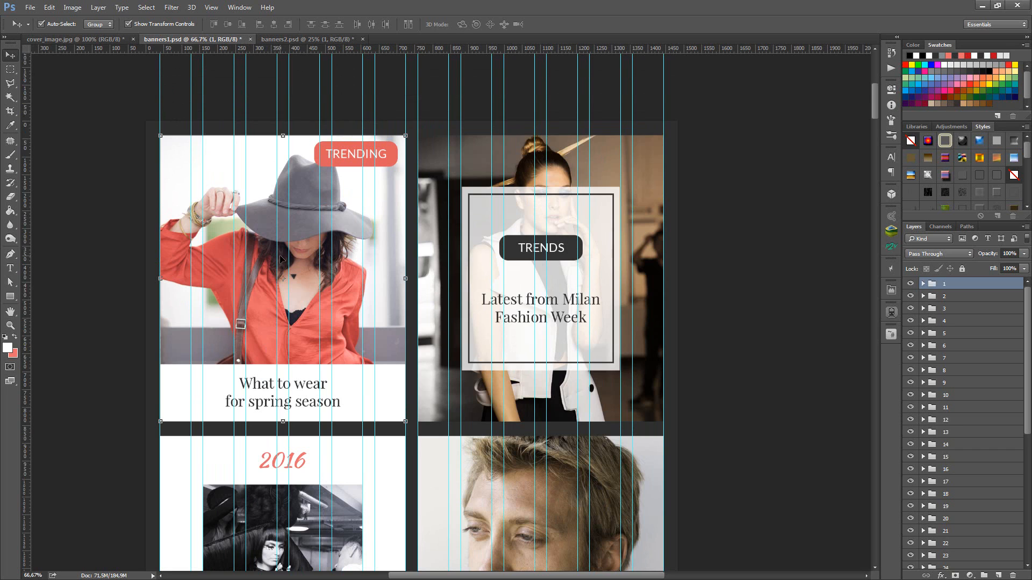
scroll(86, 265, "down", 2)
left_click(86, 264)
scroll(99, 264, "down", 1)
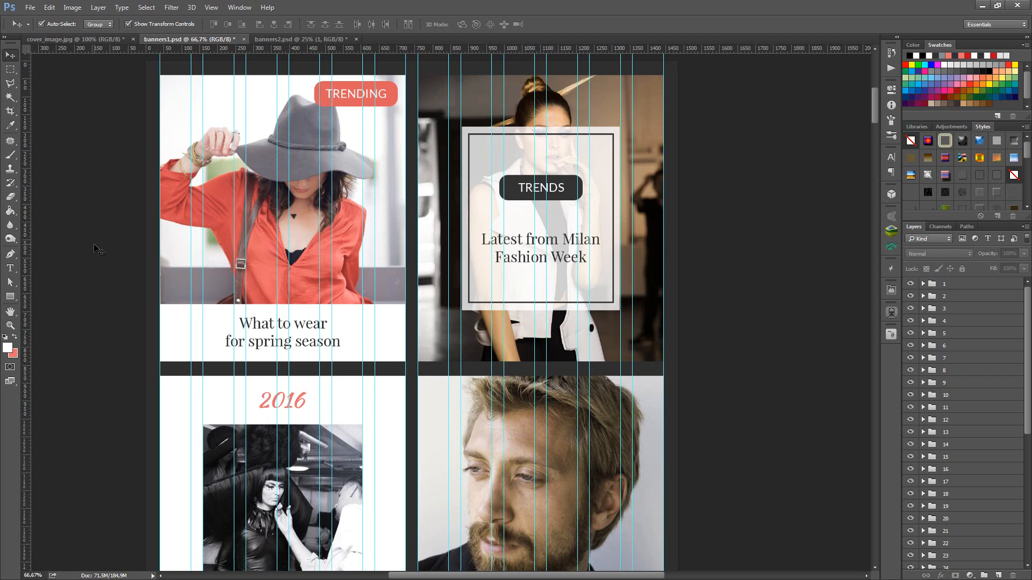
- Select the TRENDING banner on the canvas and in the layer list to check which group holds it
left_click(359, 277)
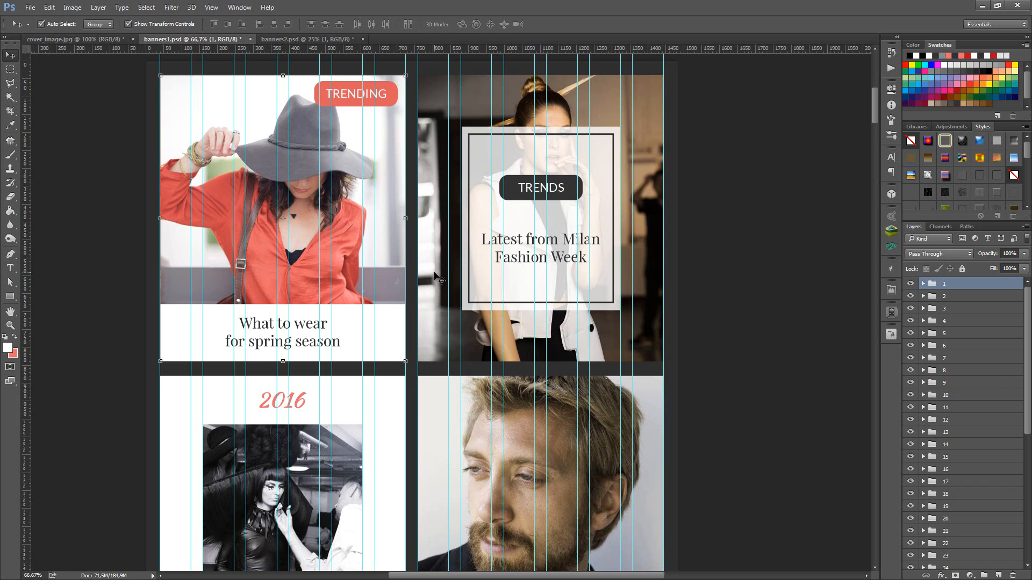
left_click(796, 284)
scroll(795, 283, "up", 2)
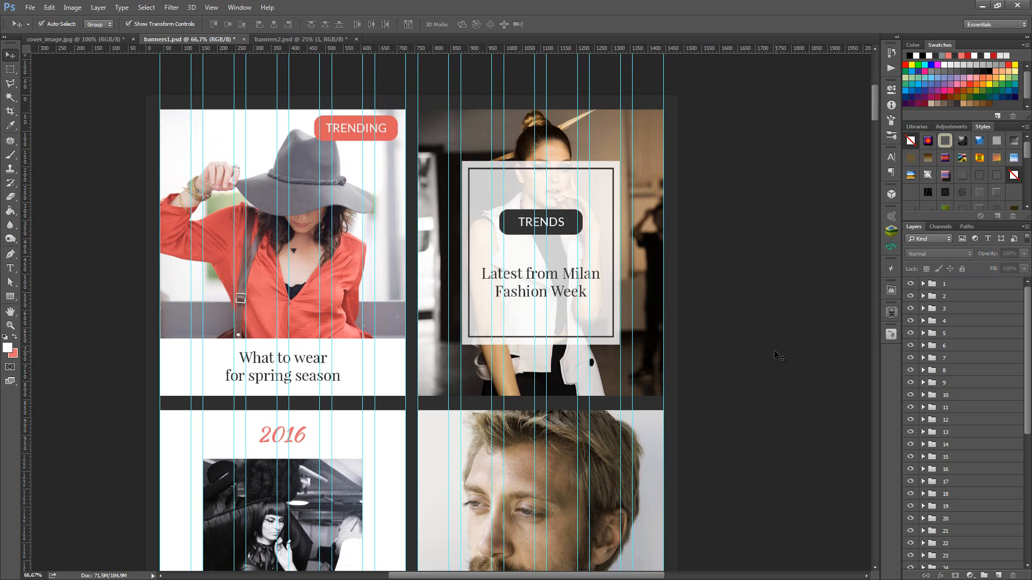
left_click(987, 284)
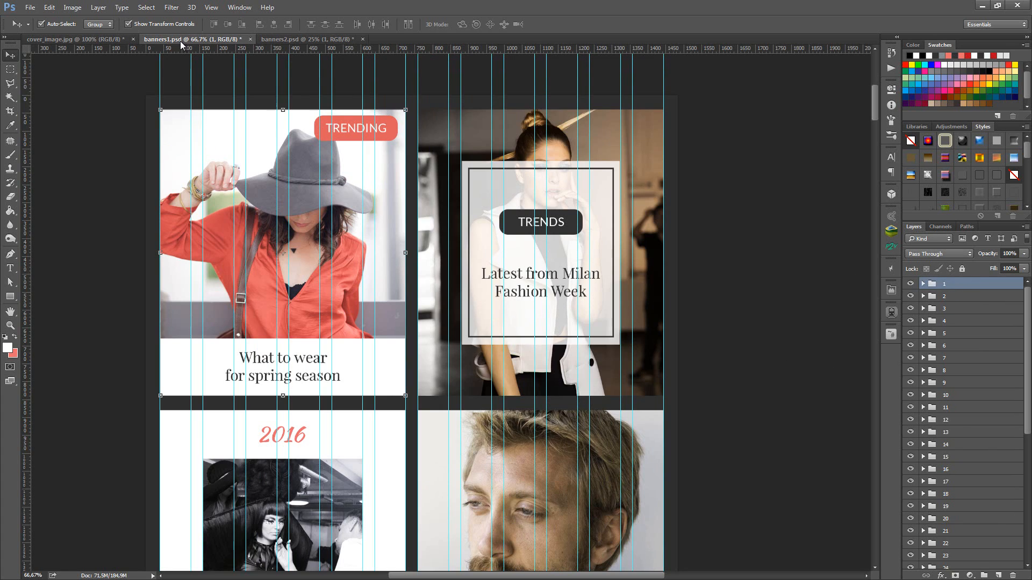
left_click(736, 243)
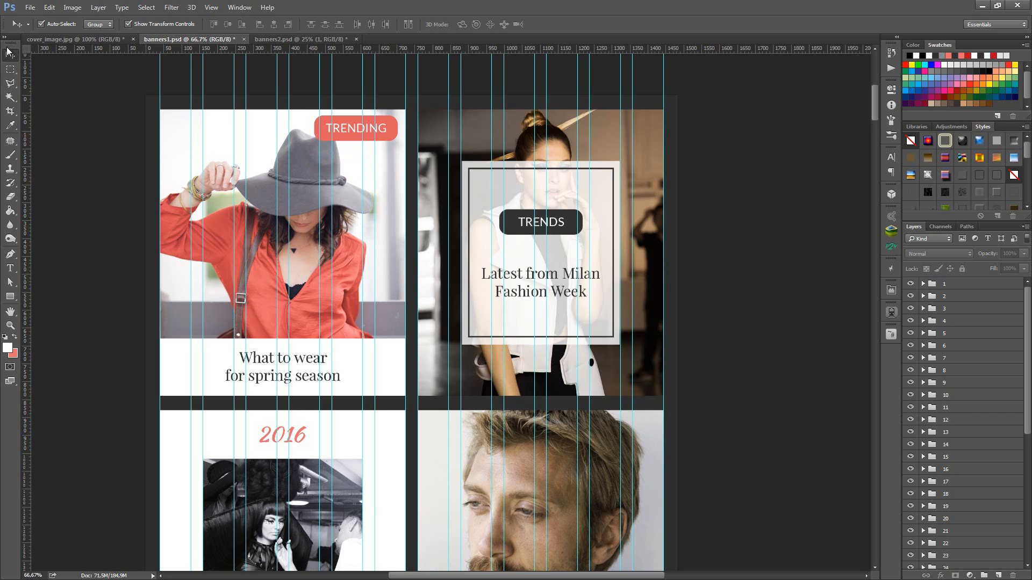
left_click(315, 208)
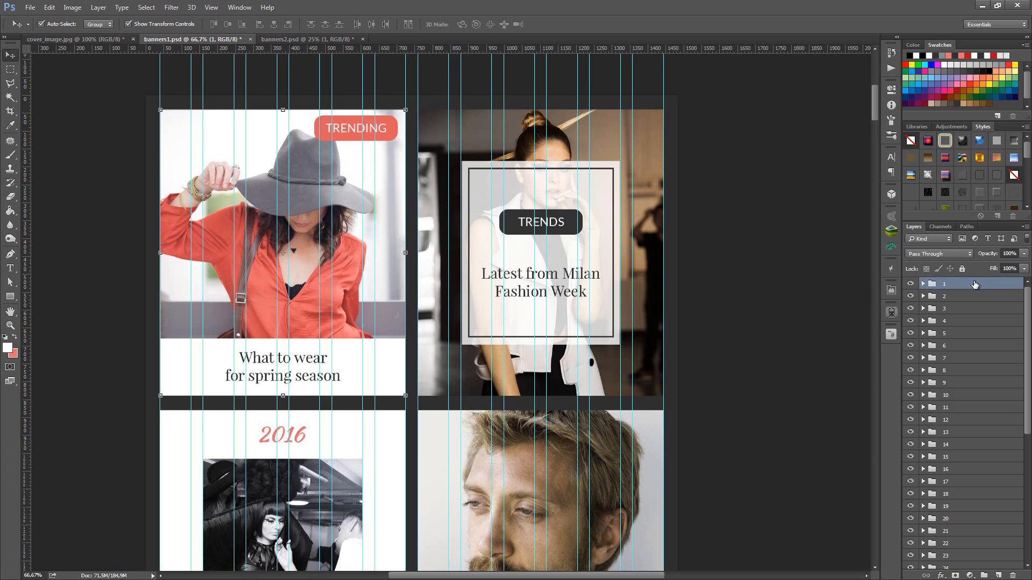
- Expand group 1 and examine its trending, what_to_wear, img and bg items by selecting each one
left_click(923, 284)
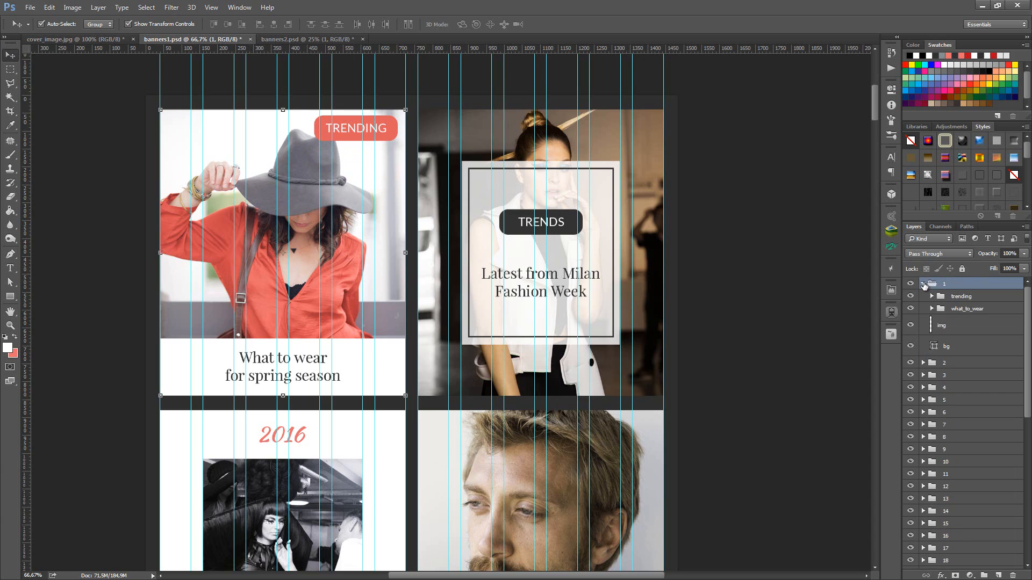
left_click(953, 321)
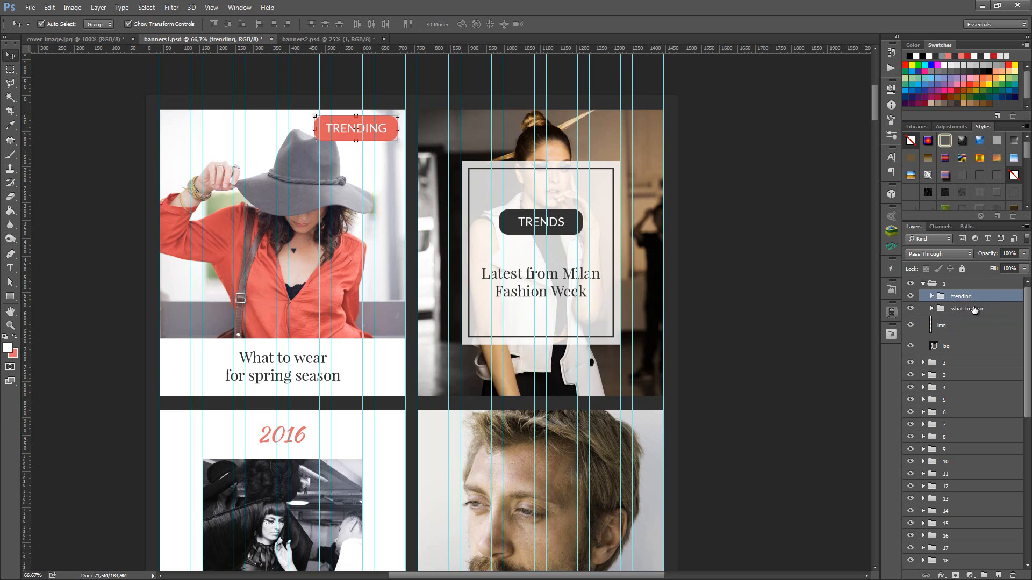
left_click(975, 309)
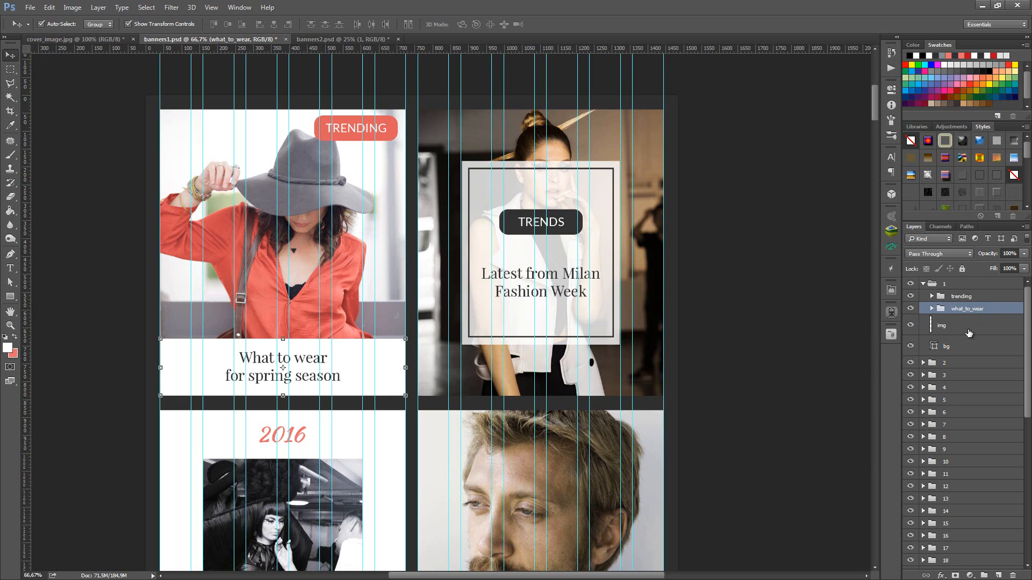
left_click(969, 332)
left_click(978, 348)
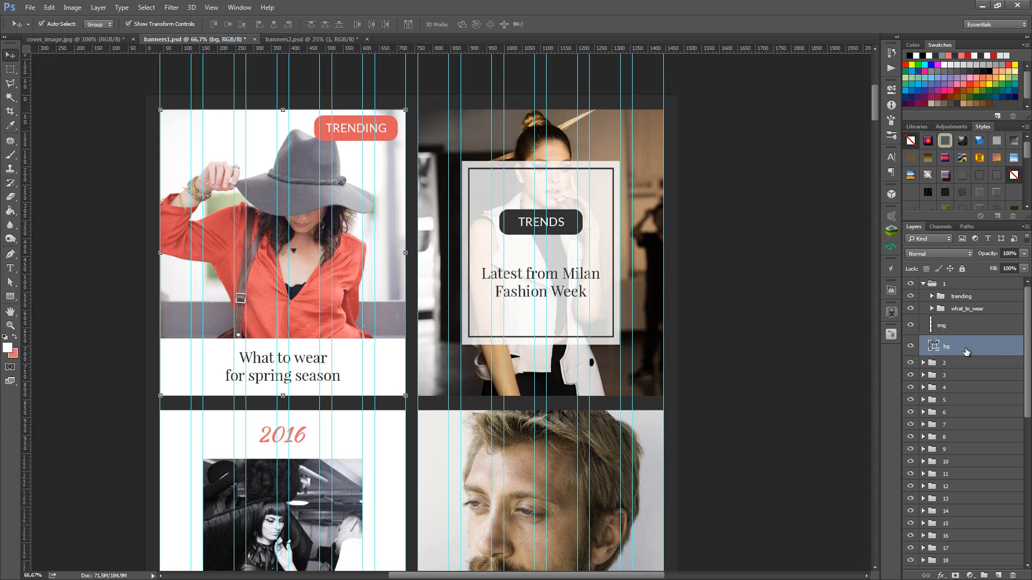
left_click(955, 329)
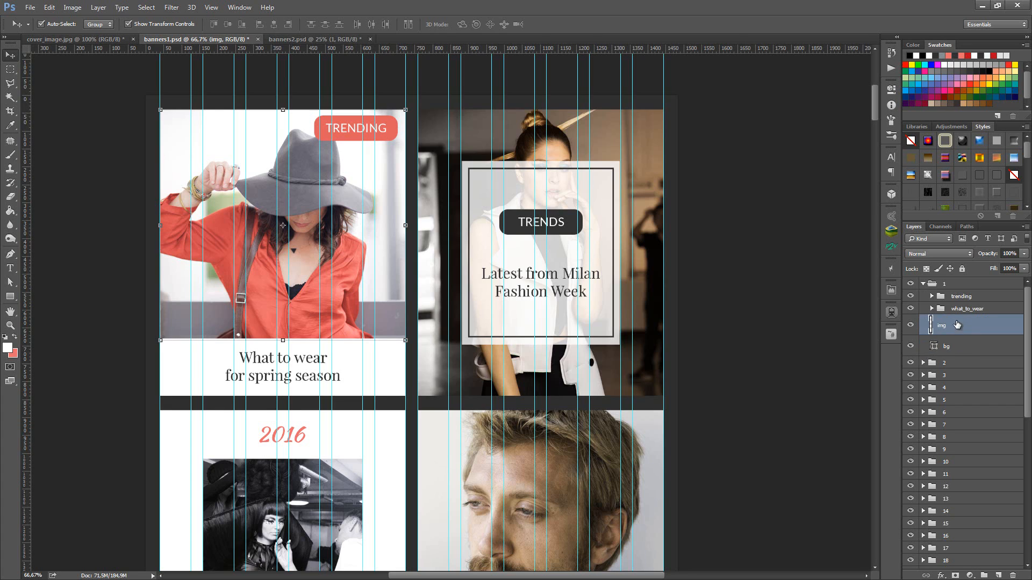
left_click(960, 351)
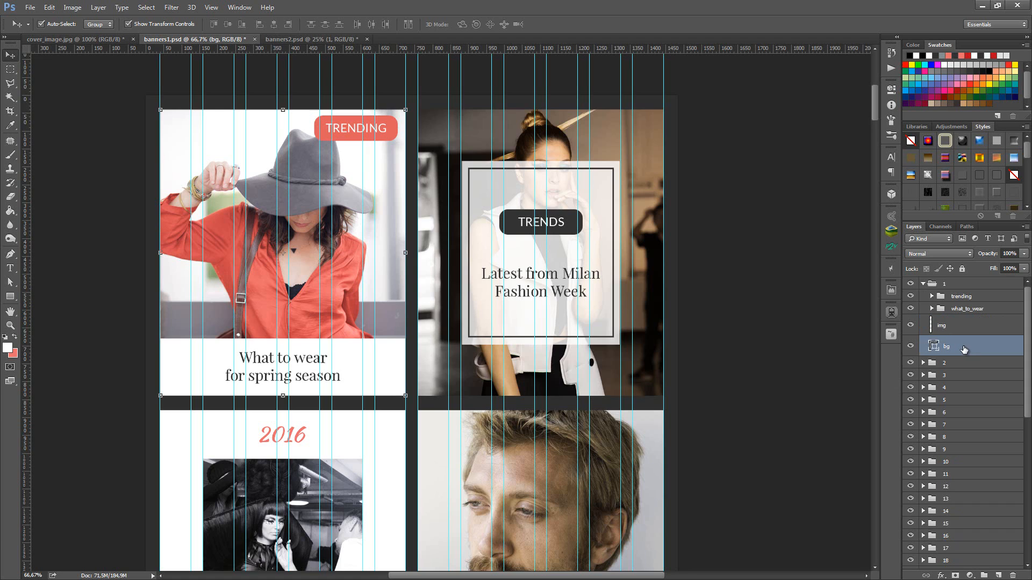
left_click(956, 325)
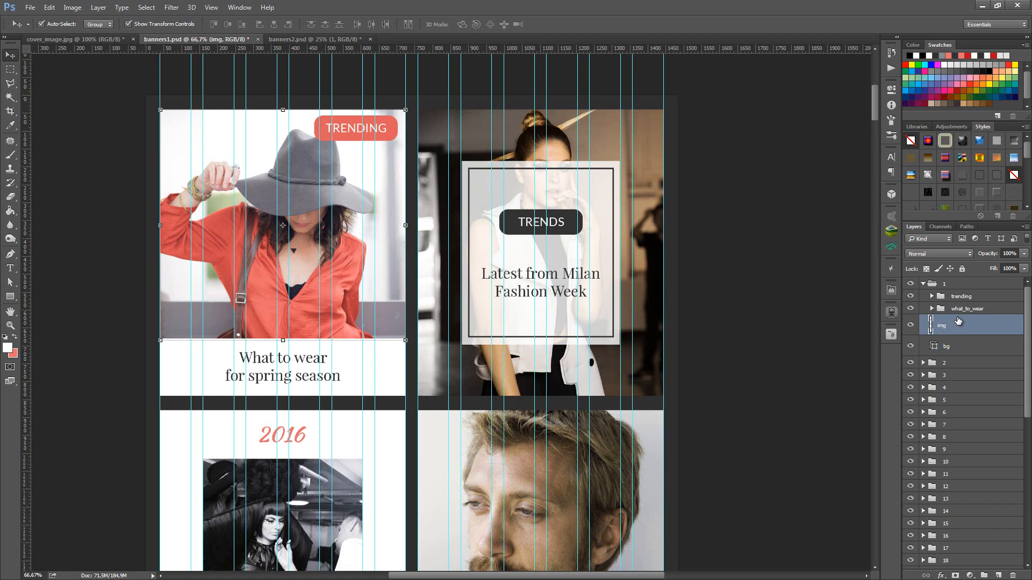
left_click(980, 296)
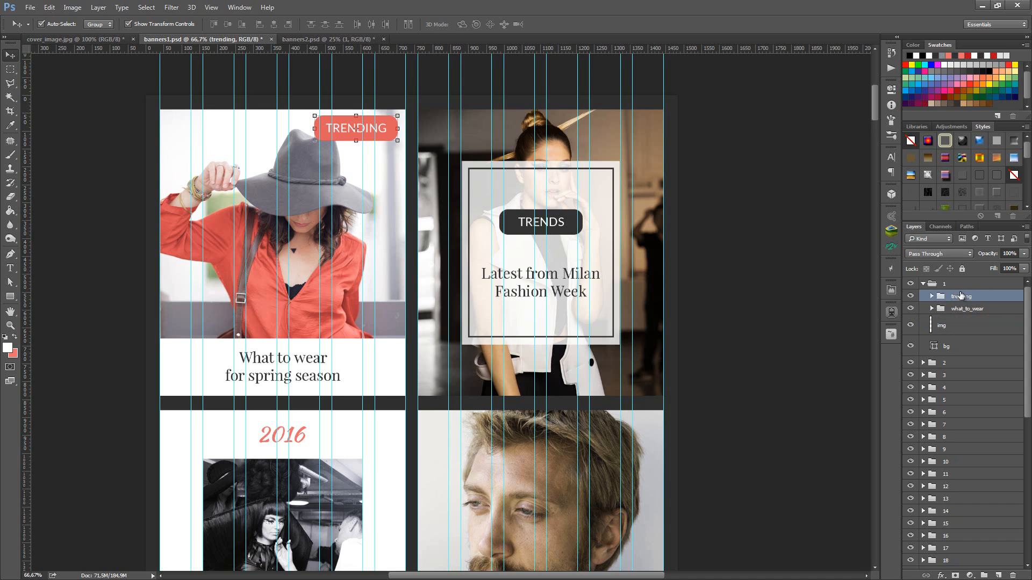
- Expand the trending group and examine its TRENDING text layer and bg shape by selecting each one
left_click(931, 298)
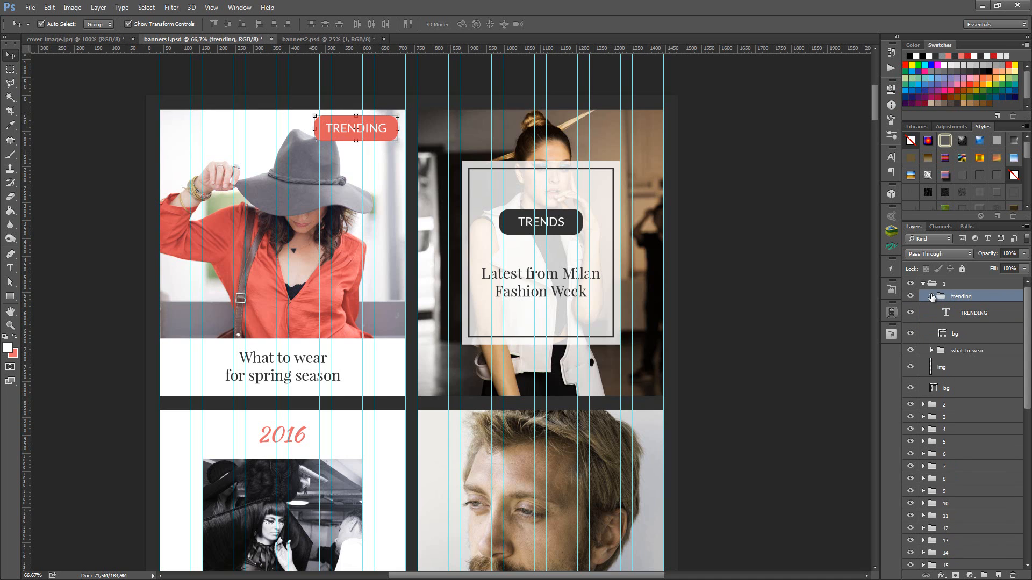
left_click(982, 314)
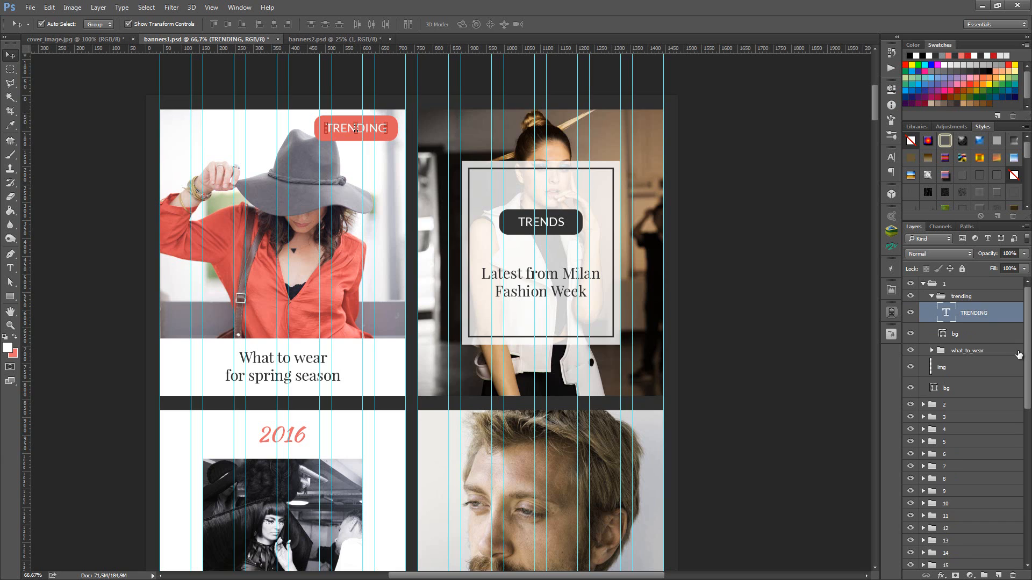
left_click(979, 339)
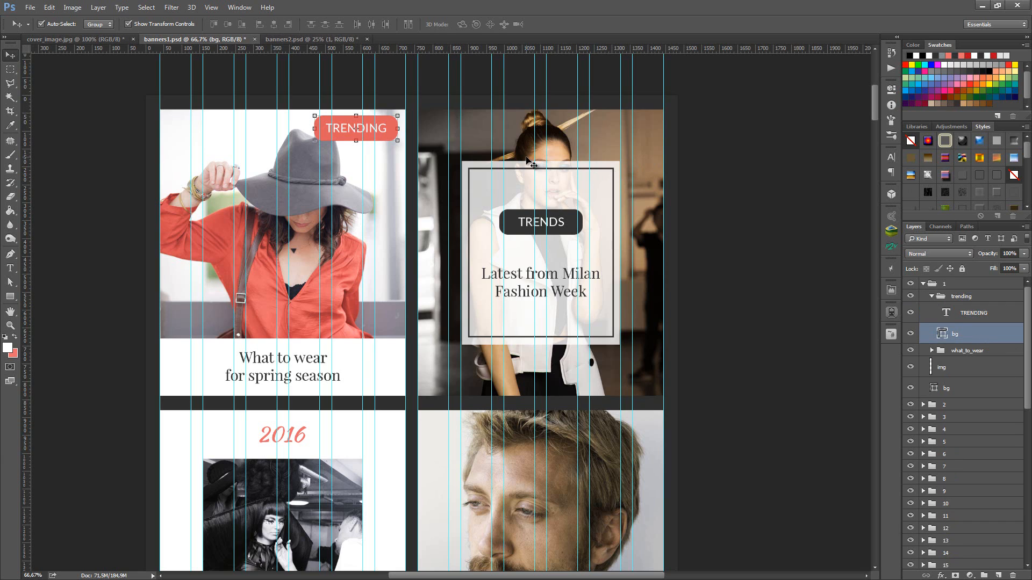
- Replace the TRENDING badge text on the first banner with FASHION and hide the guides
left_click(10, 268)
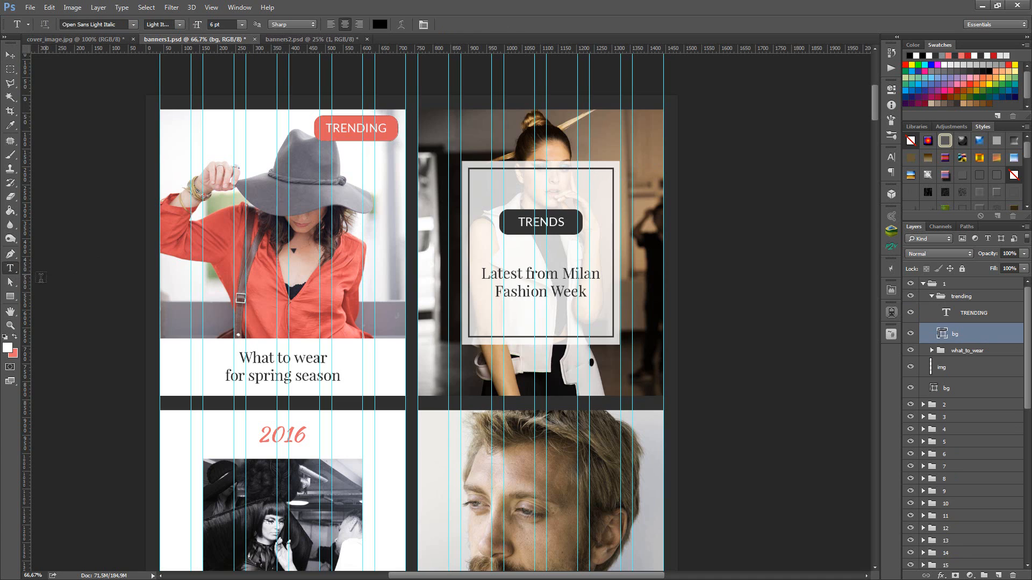
left_click(367, 130)
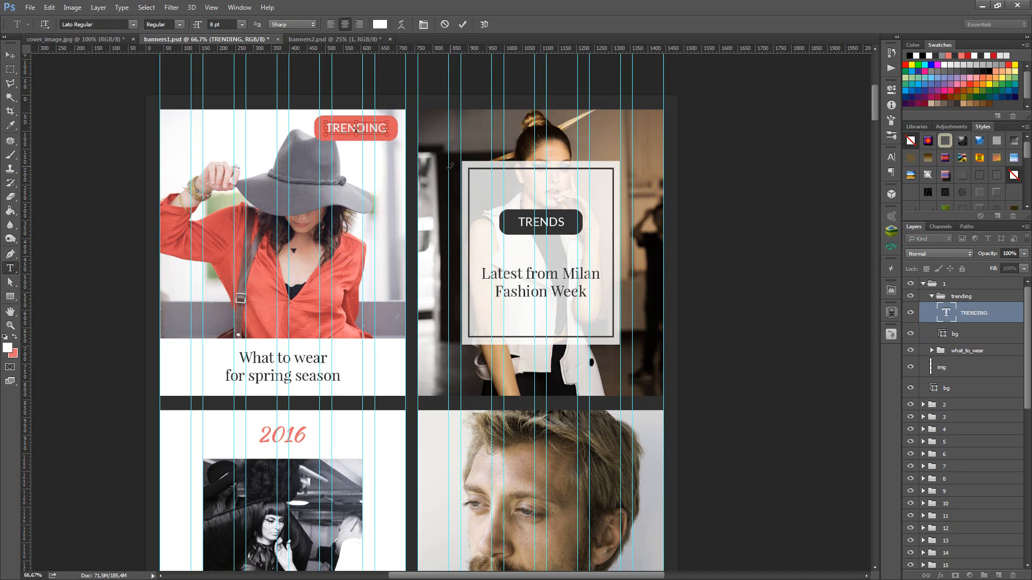
key("ctrl+a")
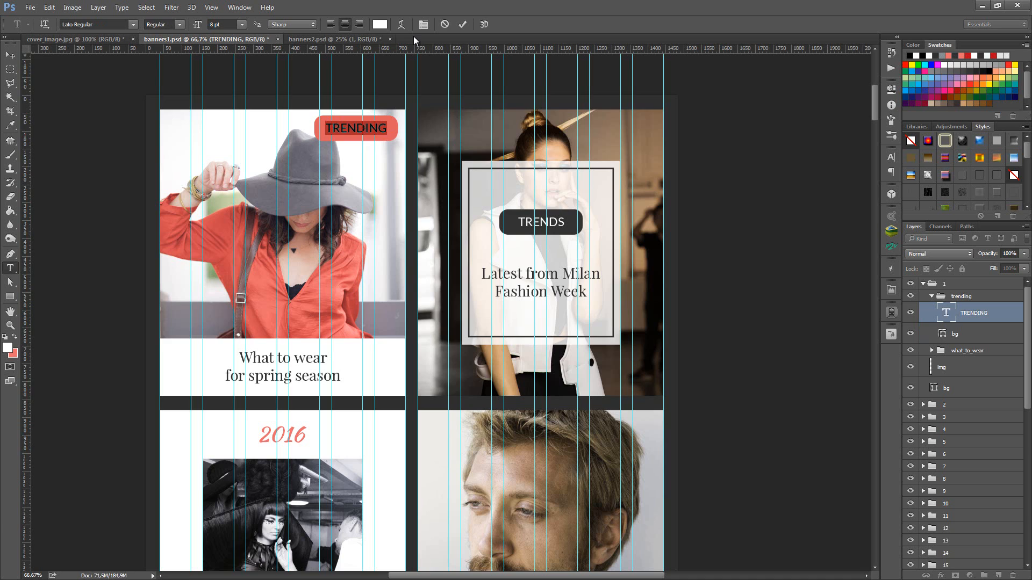
type("FASHION")
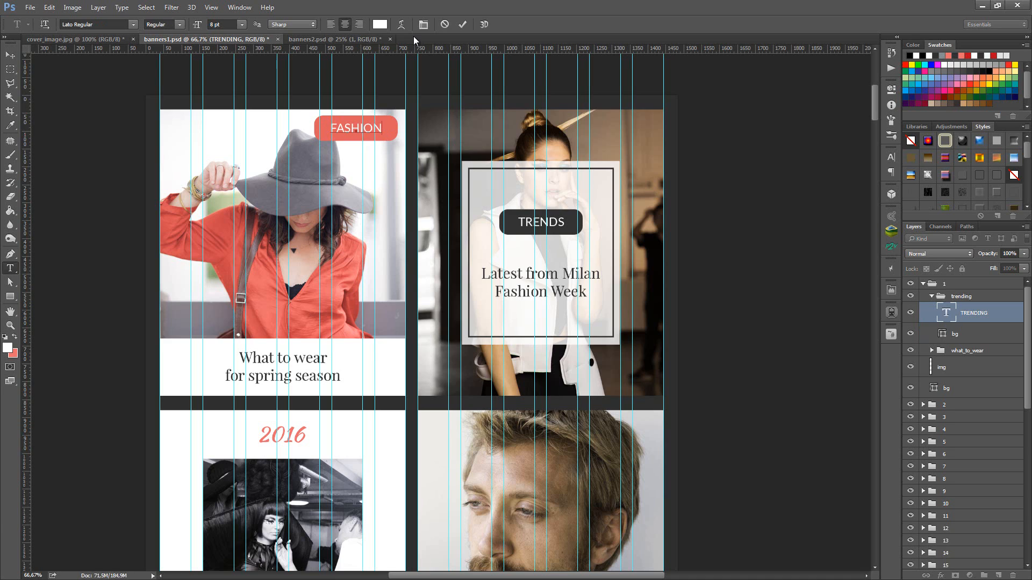
key("ctrl+Return")
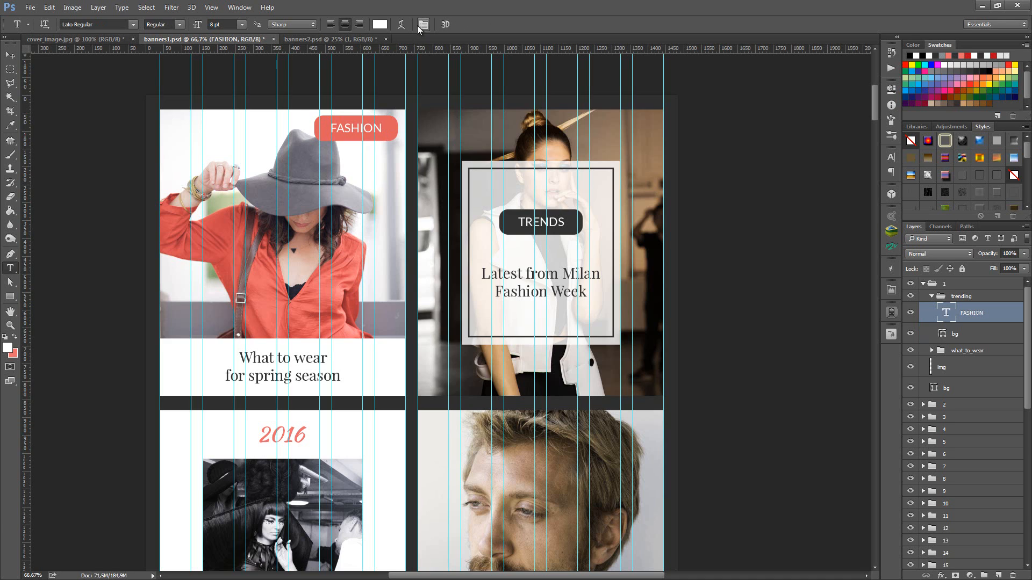
key("ctrl+semicolon")
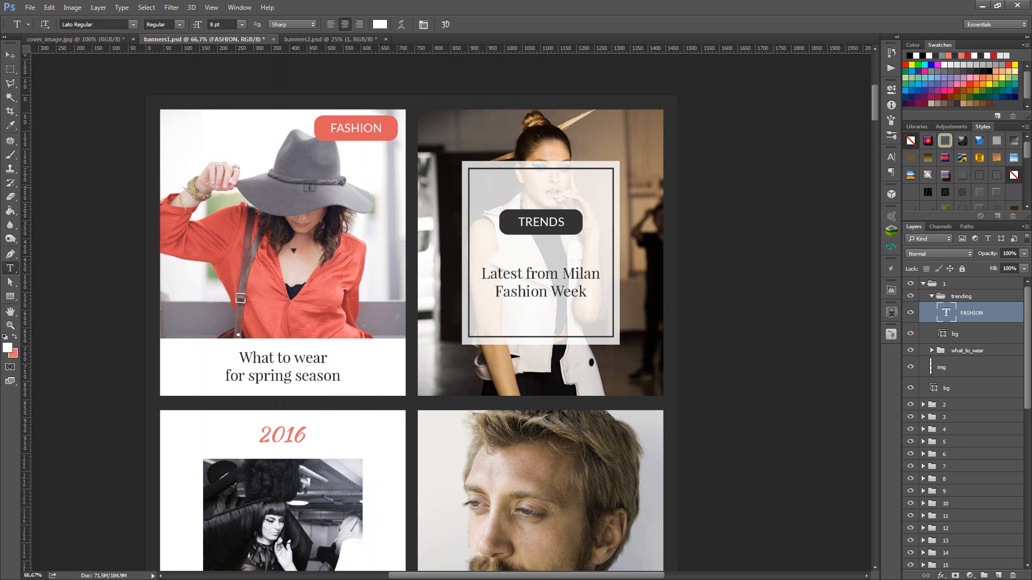
- Load the badge's bg shape as a selection around the FASHION text and clear that selection
left_click(264, 161, "ctrl")
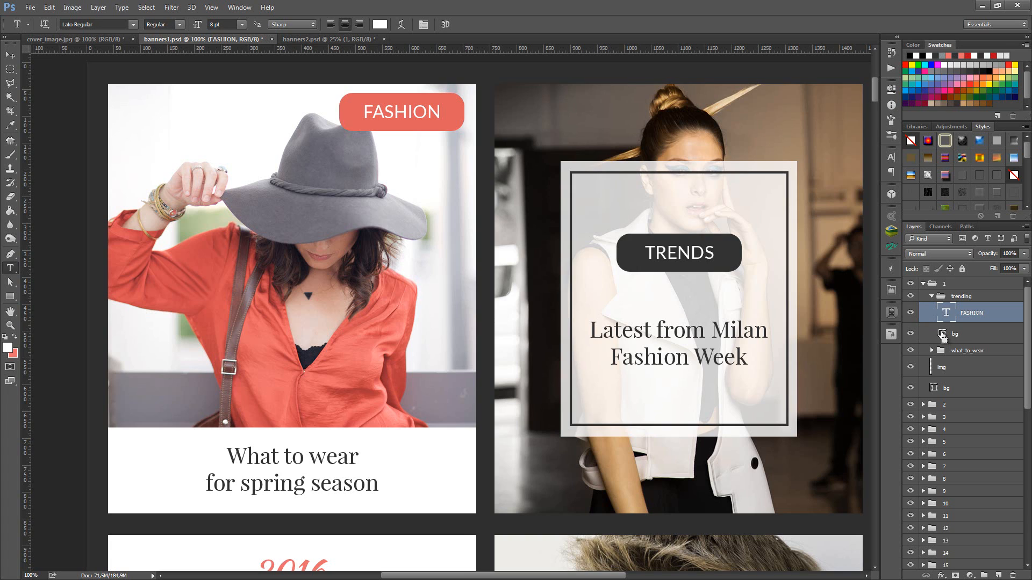
left_click(942, 334, "ctrl")
key("v")
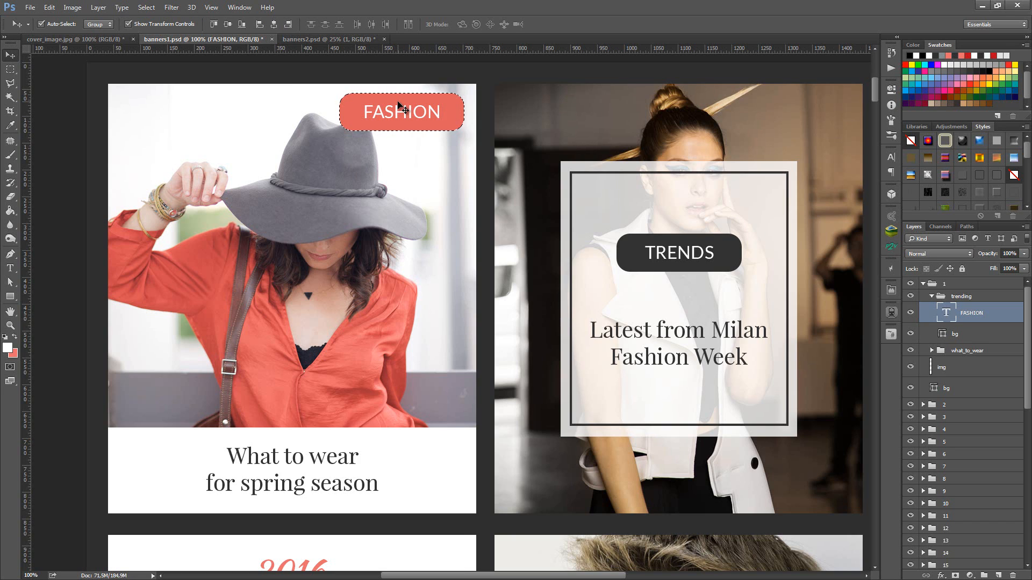
key("ctrl+d")
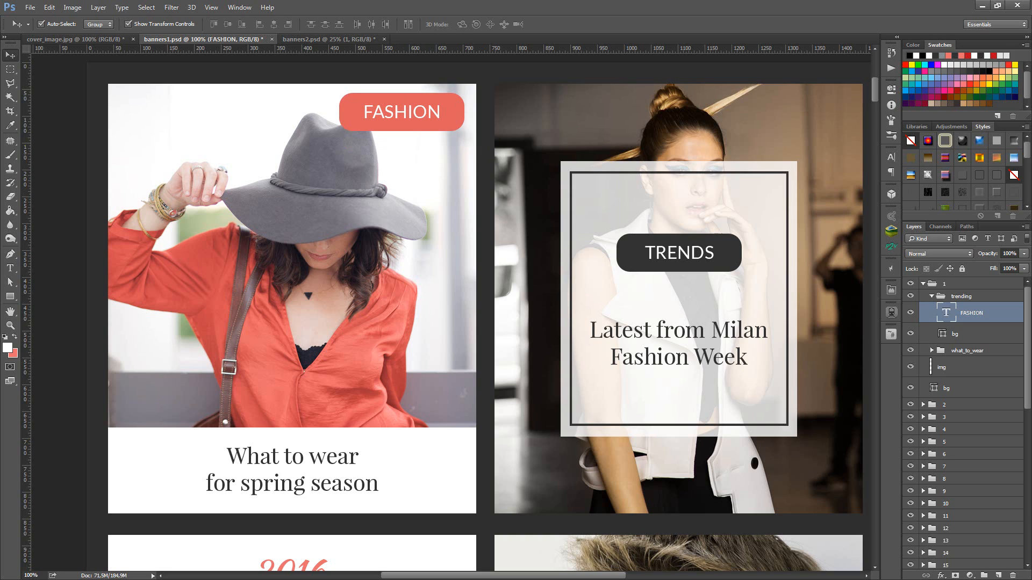
- Recolour the FASHION badge's bg shape to the red d04b4e sampled from the woman's blouse
left_click(944, 336)
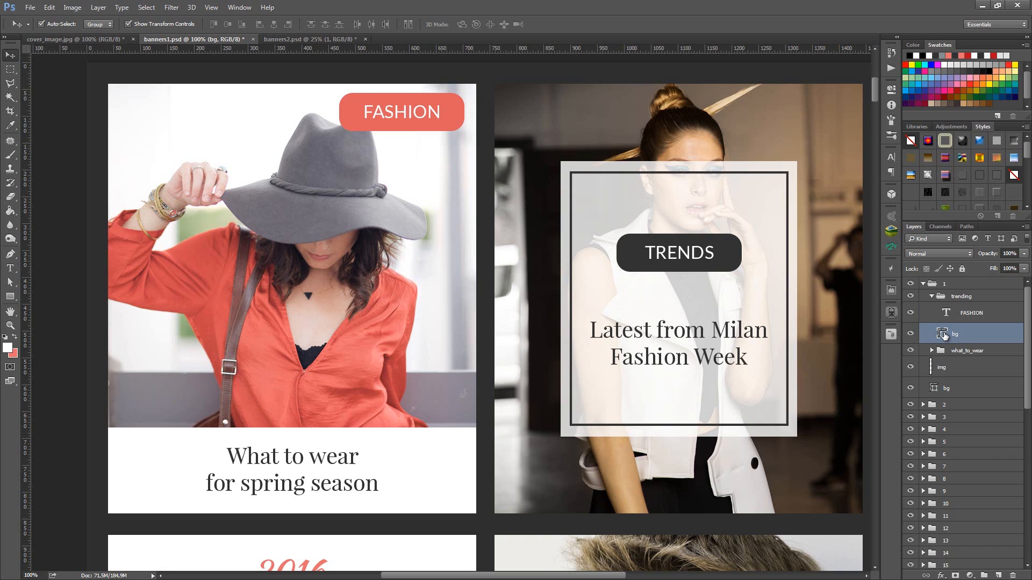
double_click(943, 334)
mouse_move(348, 66)
left_mouse_down()
mouse_move(750, 185)
mouse_move(780, 179)
left_mouse_up()
mouse_move(688, 230)
left_mouse_down()
mouse_move(671, 233)
mouse_move(662, 259)
left_mouse_up()
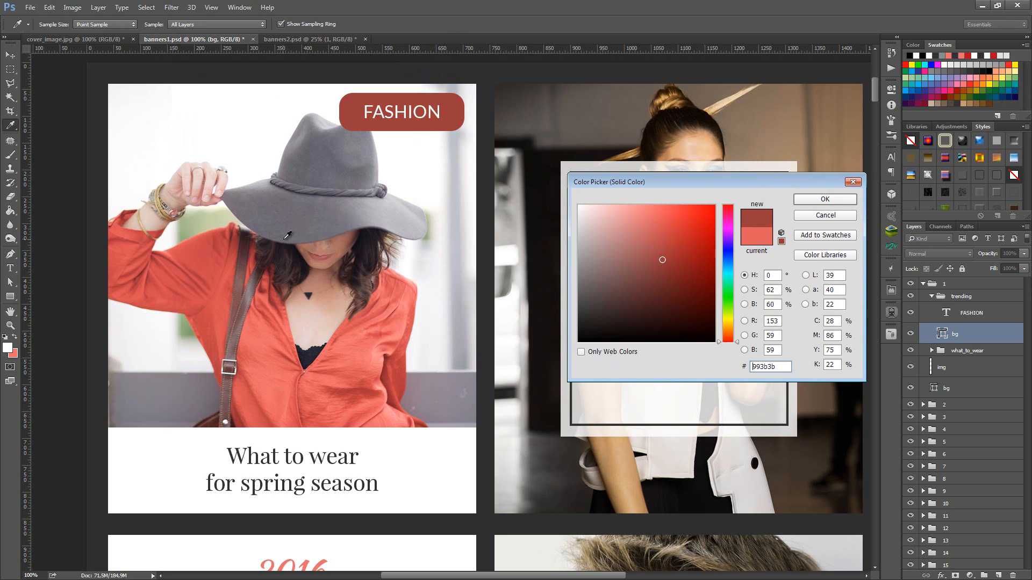
left_click(195, 244)
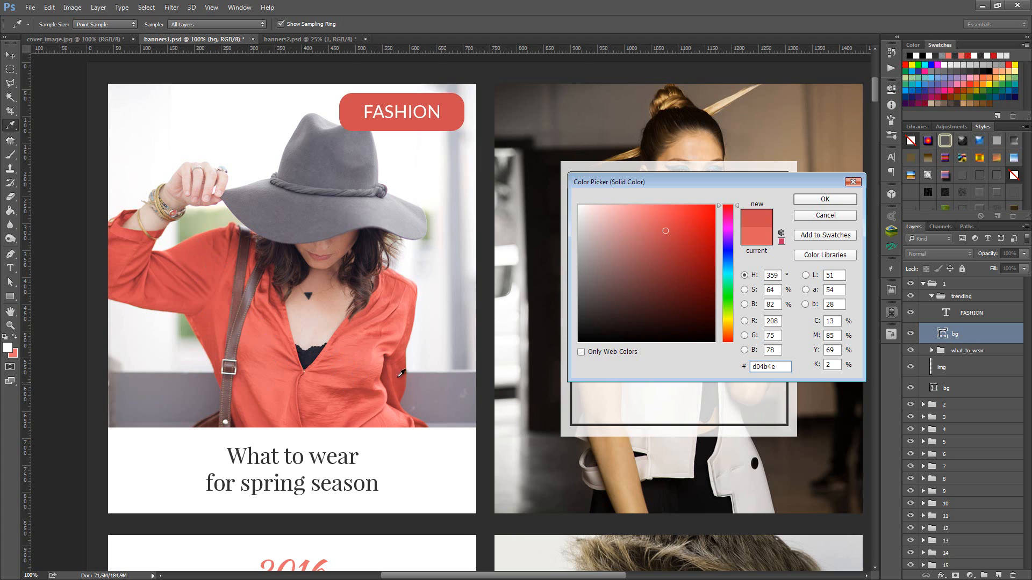
left_click(808, 198)
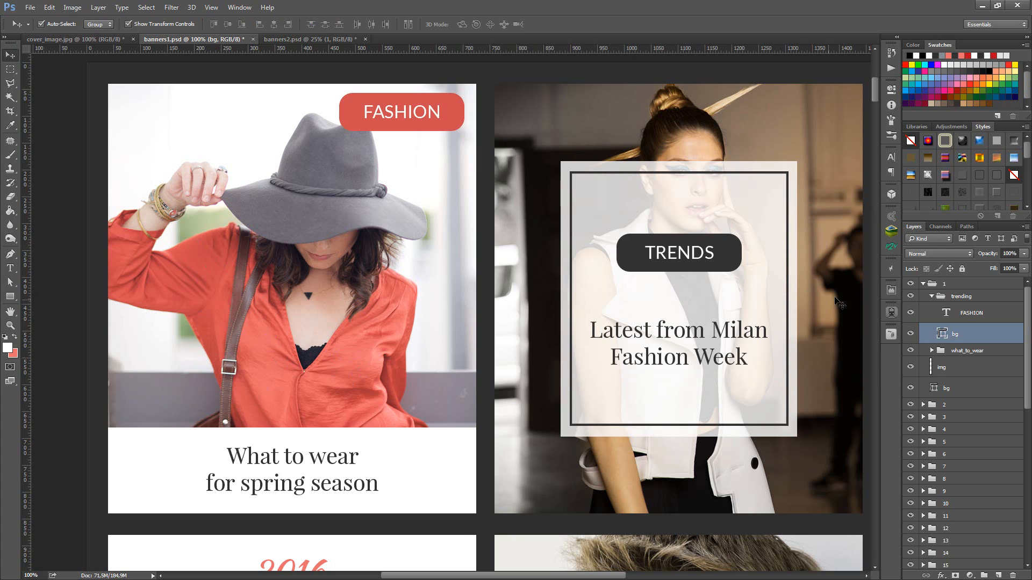
- Collapse the trending group and group 1 in the layer list
left_click(931, 296)
left_click(923, 284)
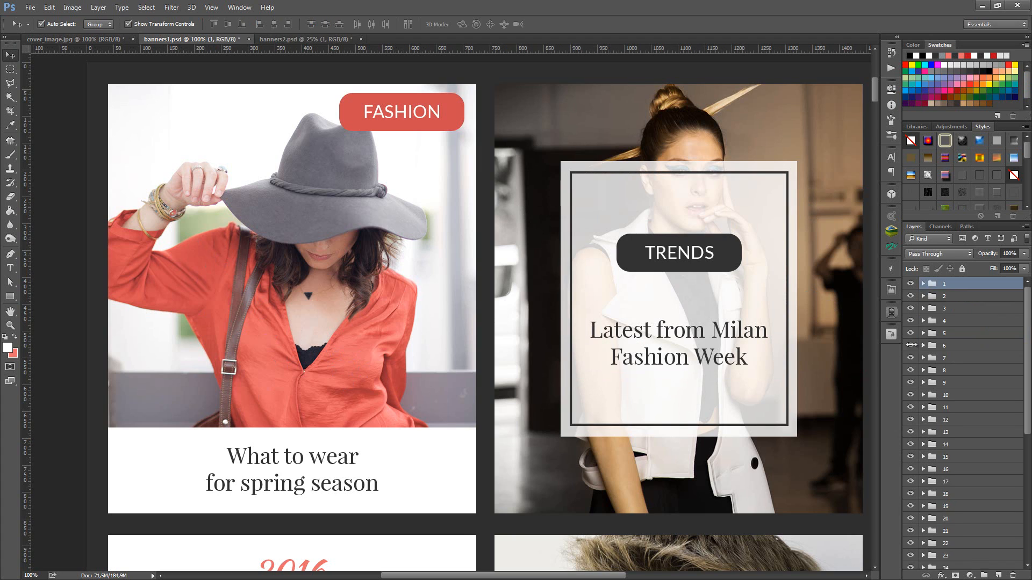
key("ctrl+minus")
scroll(417, 240, "up", 2)
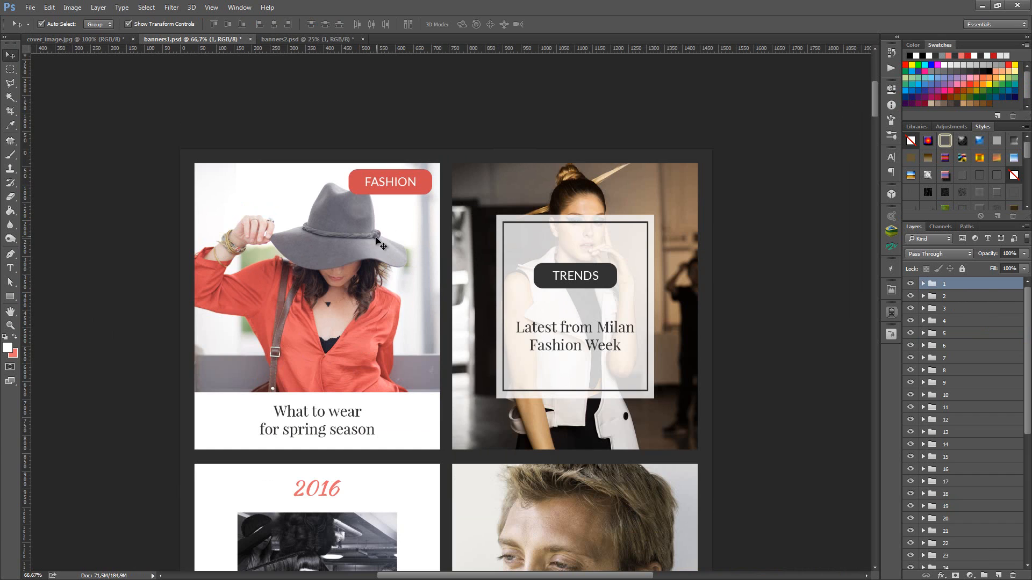
- Create a new 800 × 800 pixel document with a white background and convert its Background into the regular layer Layer 0
left_click(29, 9)
left_click(41, 20)
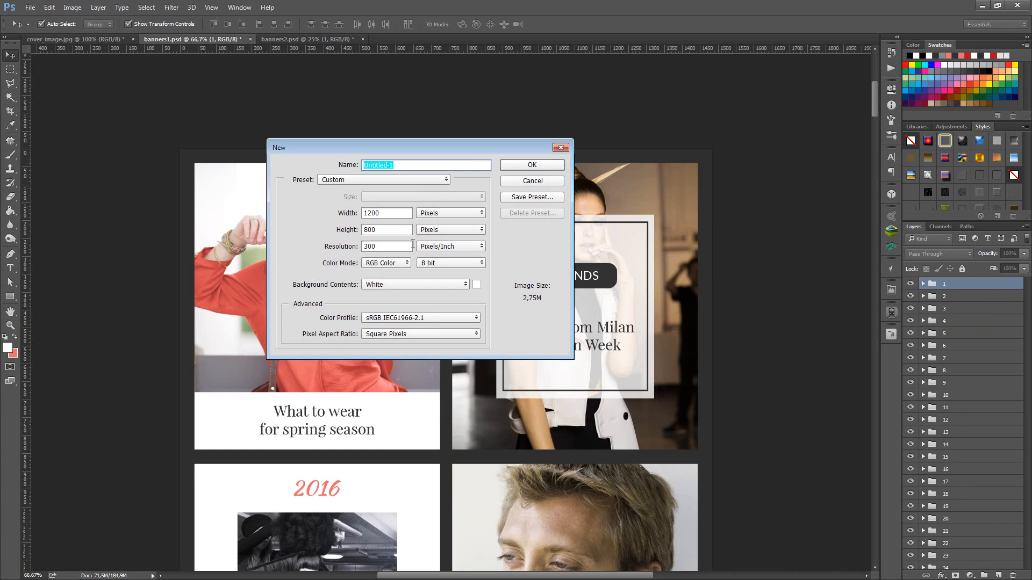
double_click(390, 215)
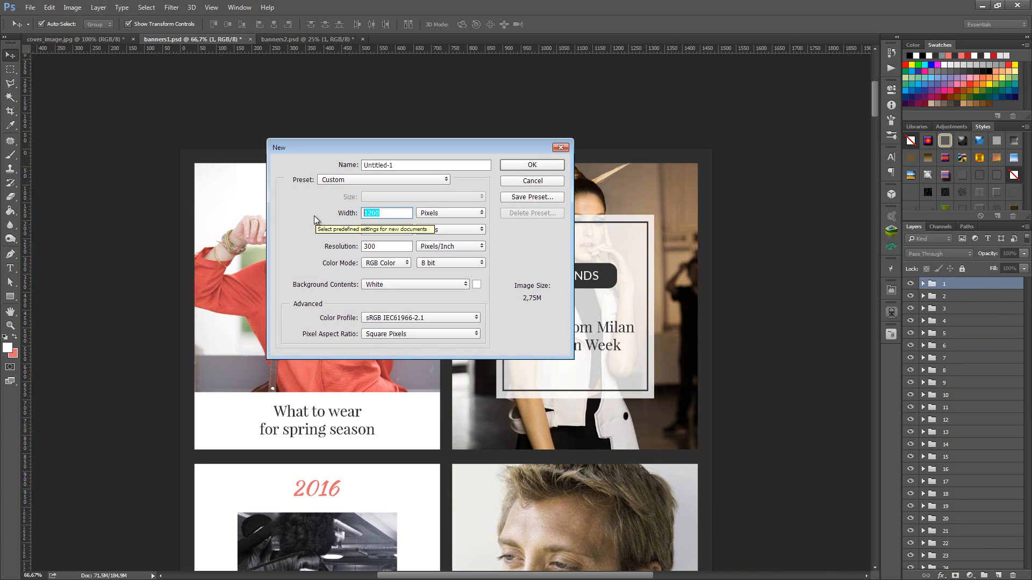
type("800")
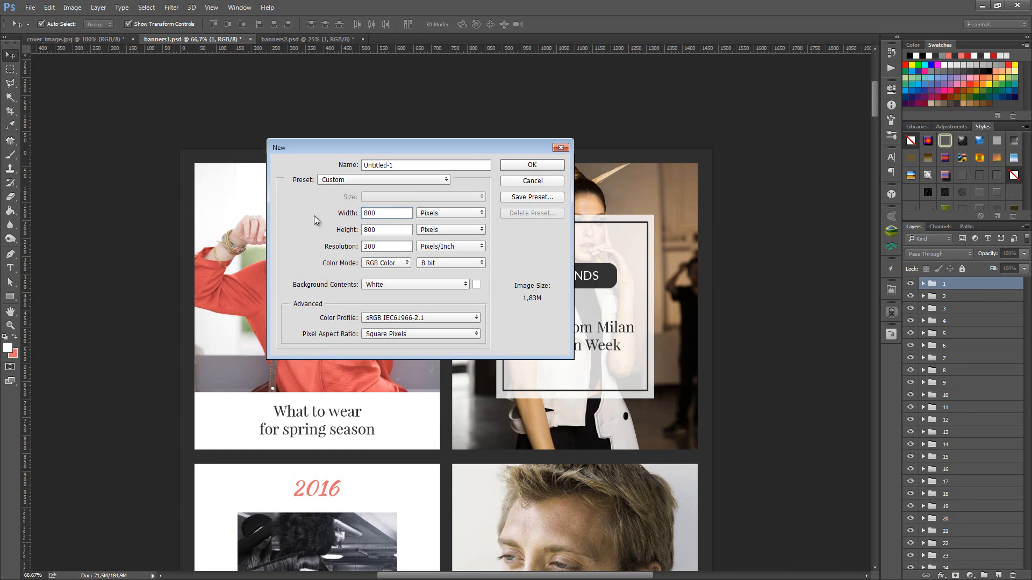
key("Tab")
type("800")
left_click(532, 164)
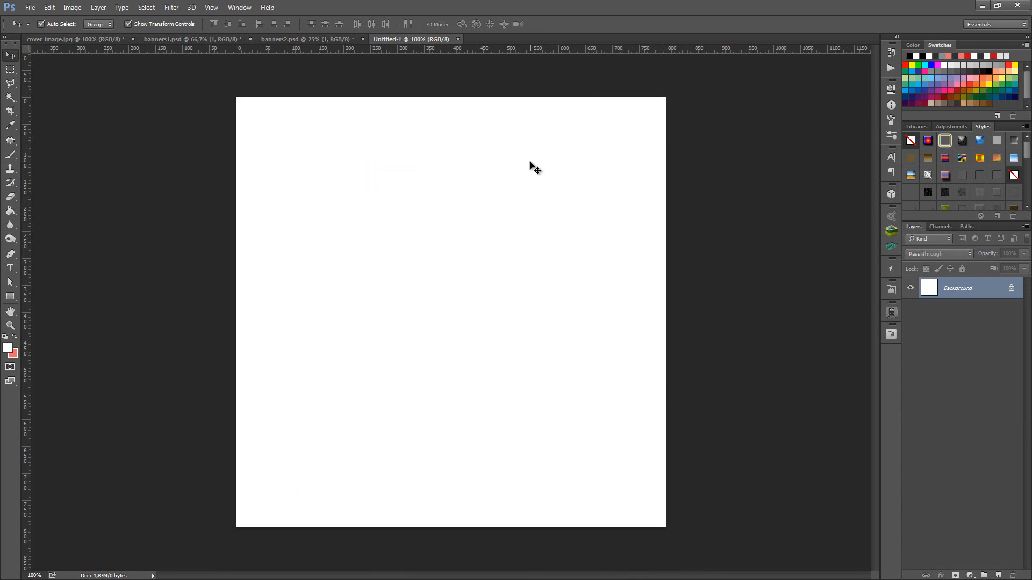
double_click(990, 291)
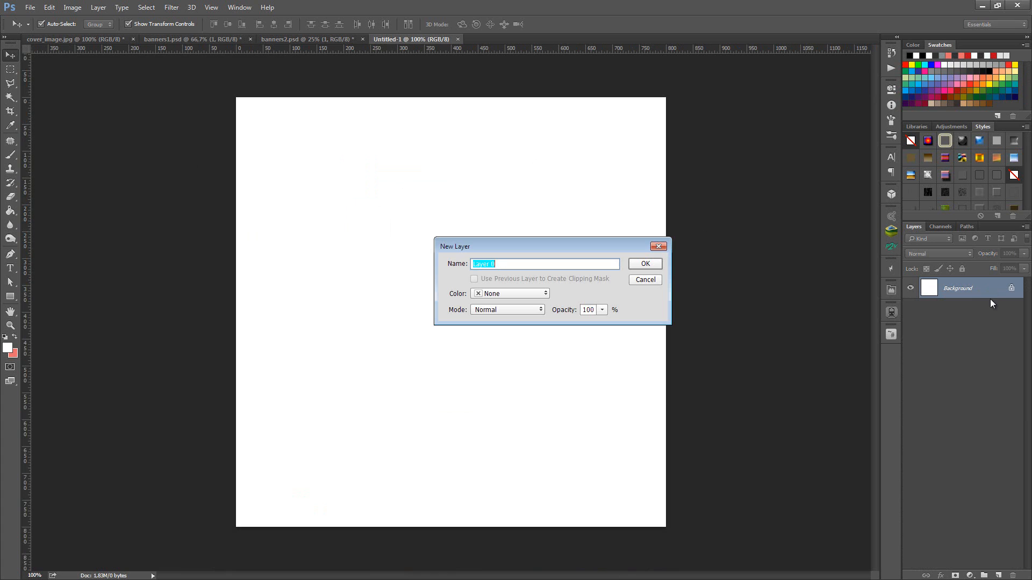
left_click(644, 264)
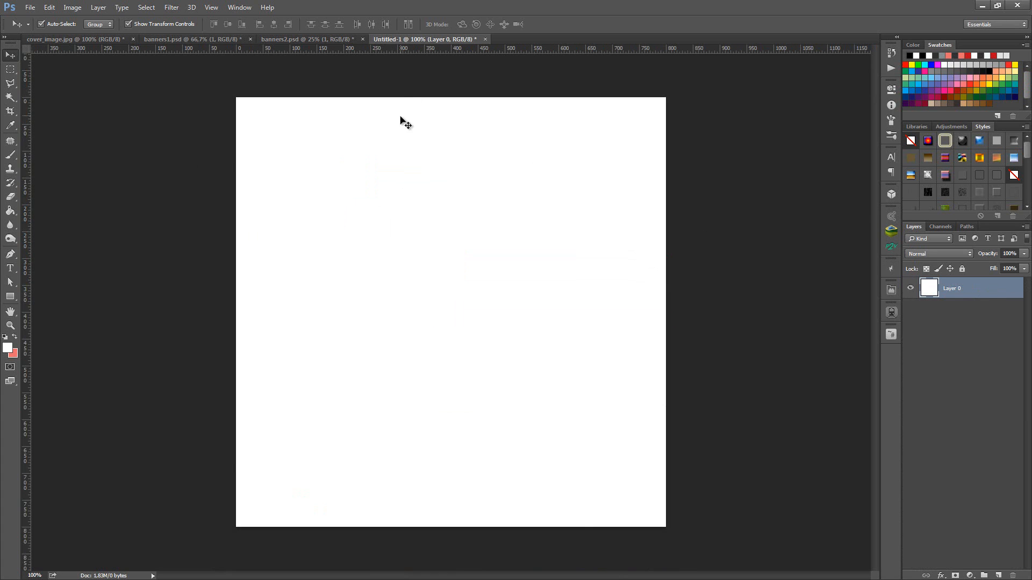
- Copy the Mens' Fashion banner group from banners1.psd into the new Untitled-1 document
left_click(195, 36)
scroll(197, 225, "down", 10)
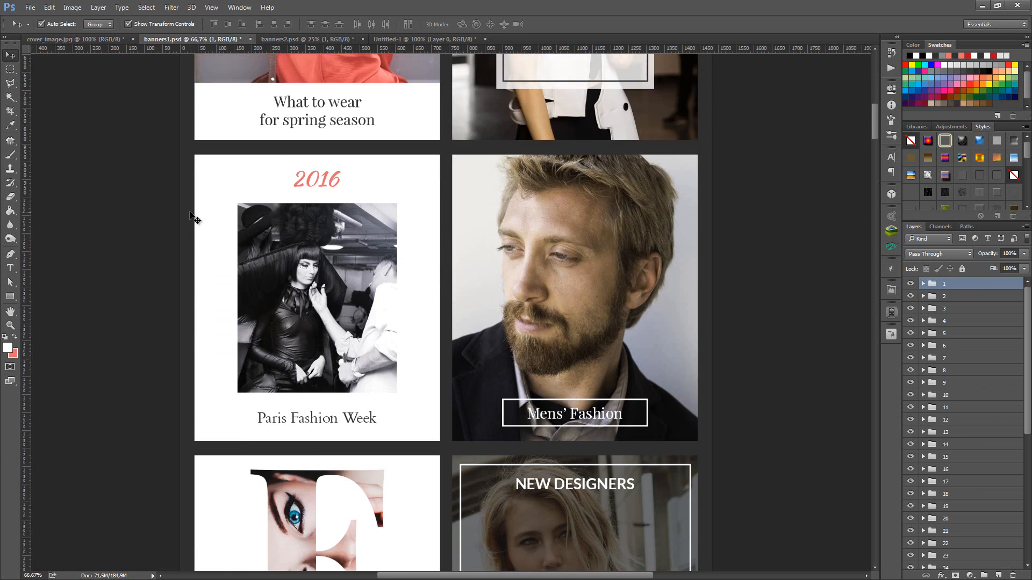
scroll(202, 232, "up", 2)
left_click_drag(554, 199, 446, 185)
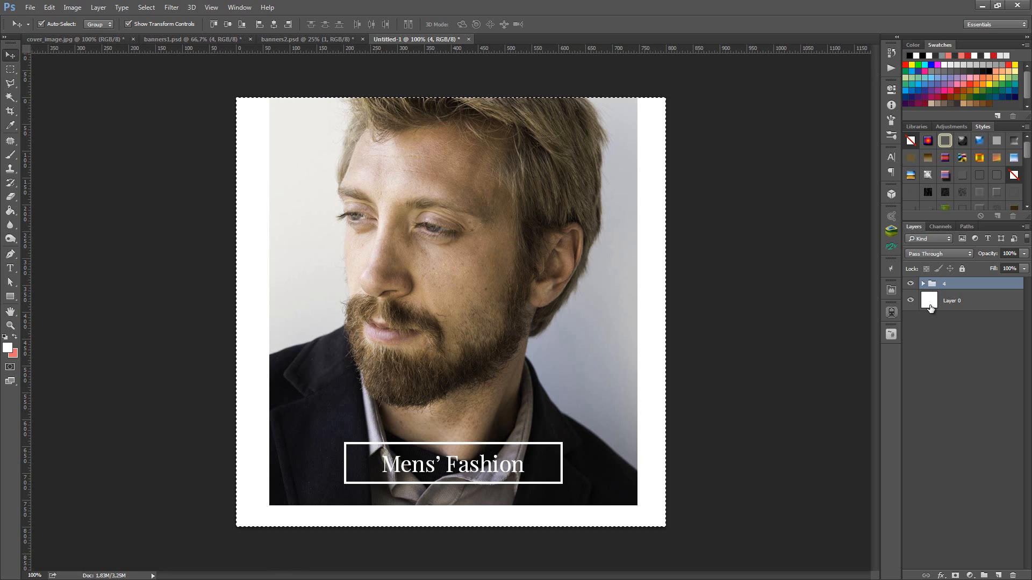
- Centre the Mens' Fashion banner horizontally and vertically against a selection of Layer 0's outline, and deselect
left_click(931, 306, "ctrl")
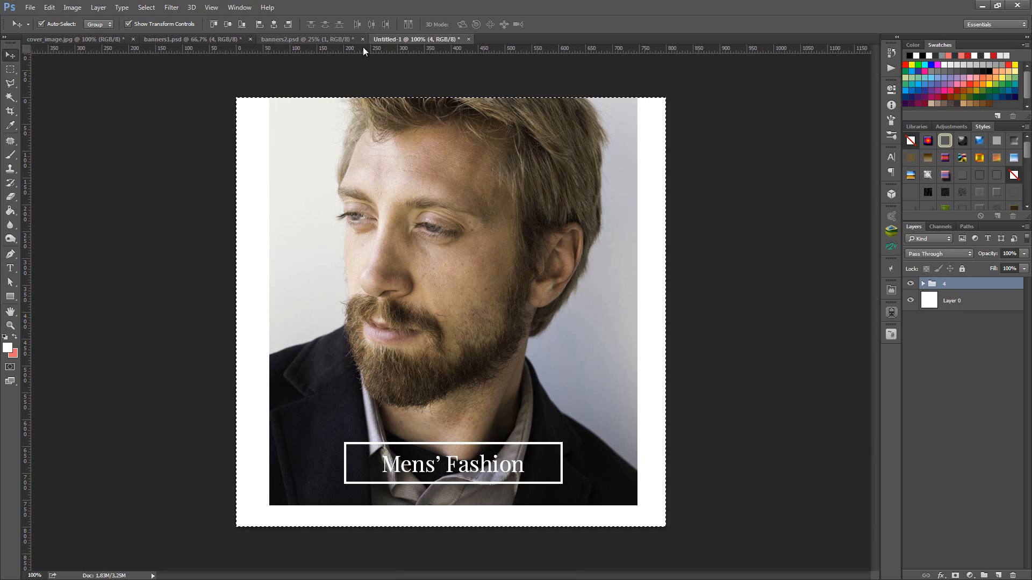
left_click(271, 27)
left_click(230, 25)
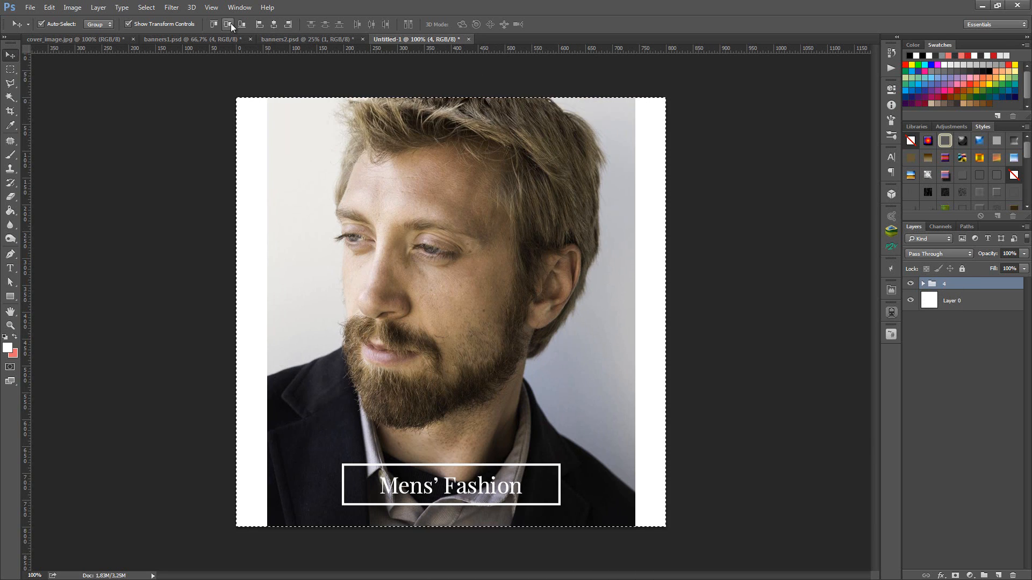
key("ctrl+d")
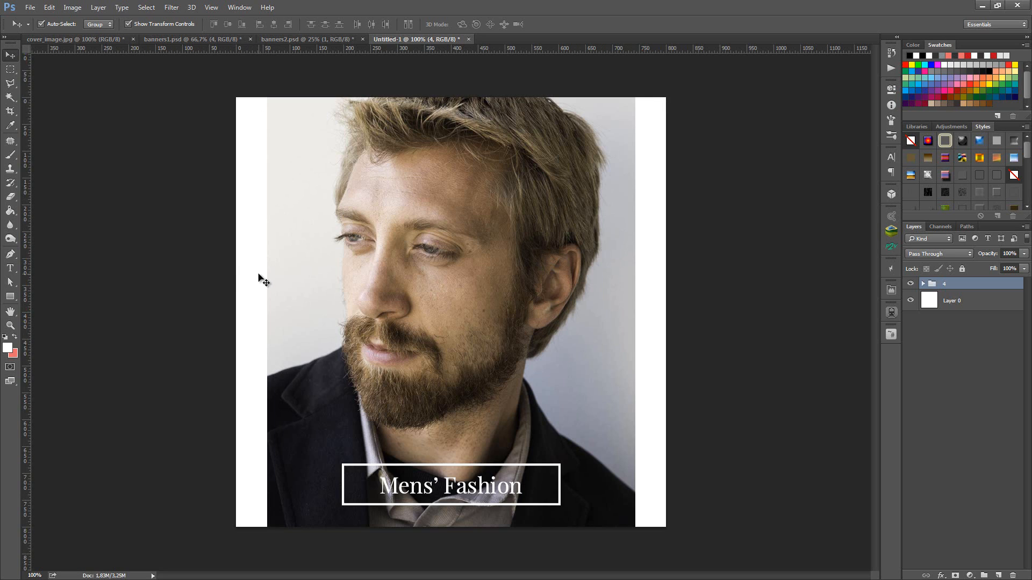
- Expand group 4 and select its img photo layer
left_click(923, 285)
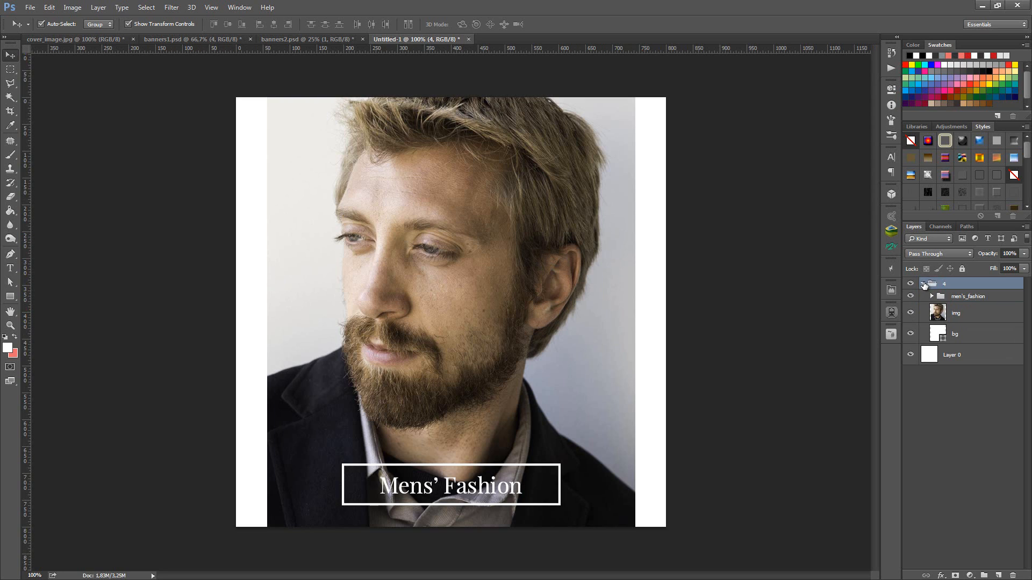
left_click(973, 316)
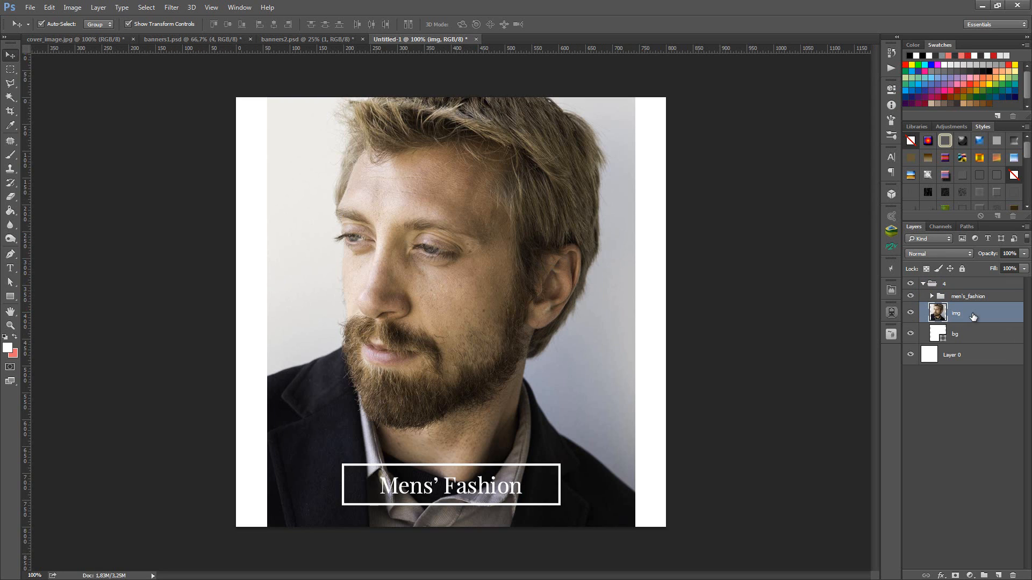
left_click(672, 224)
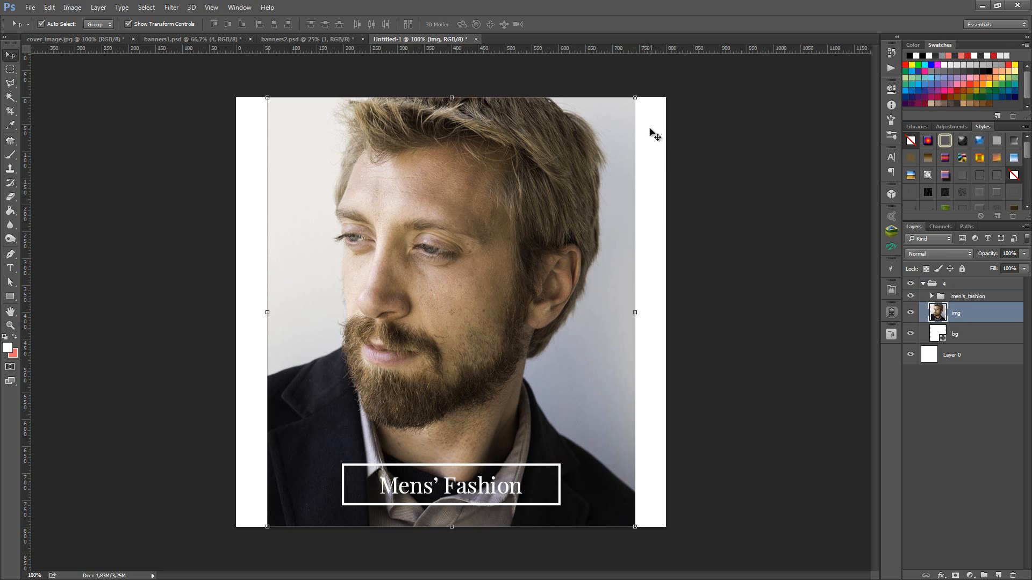
- Try to enlarge the img photo to about 110% from its upper-right corner and undo the scaling
left_click(636, 98)
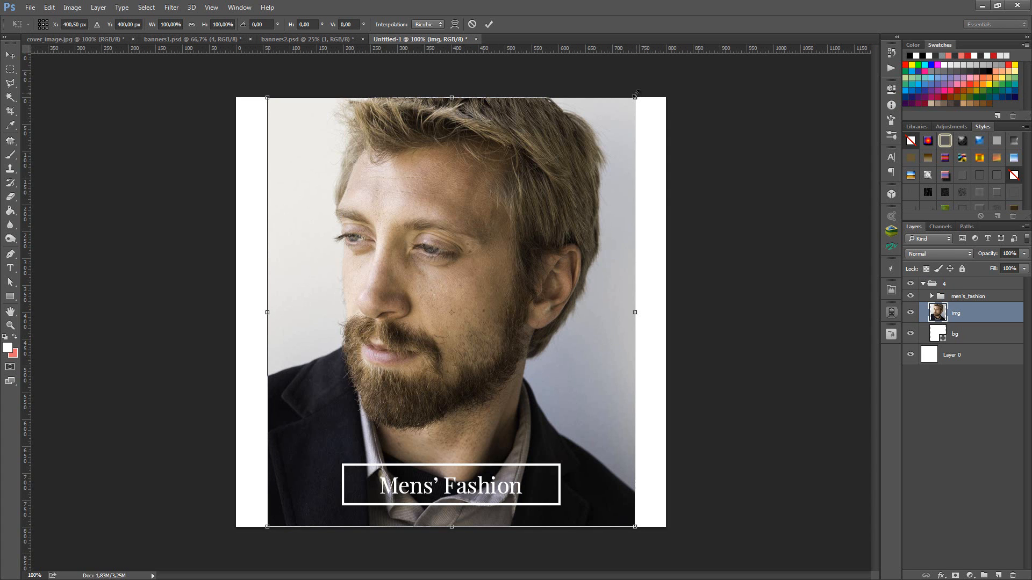
left_click_drag(636, 93, 675, 54)
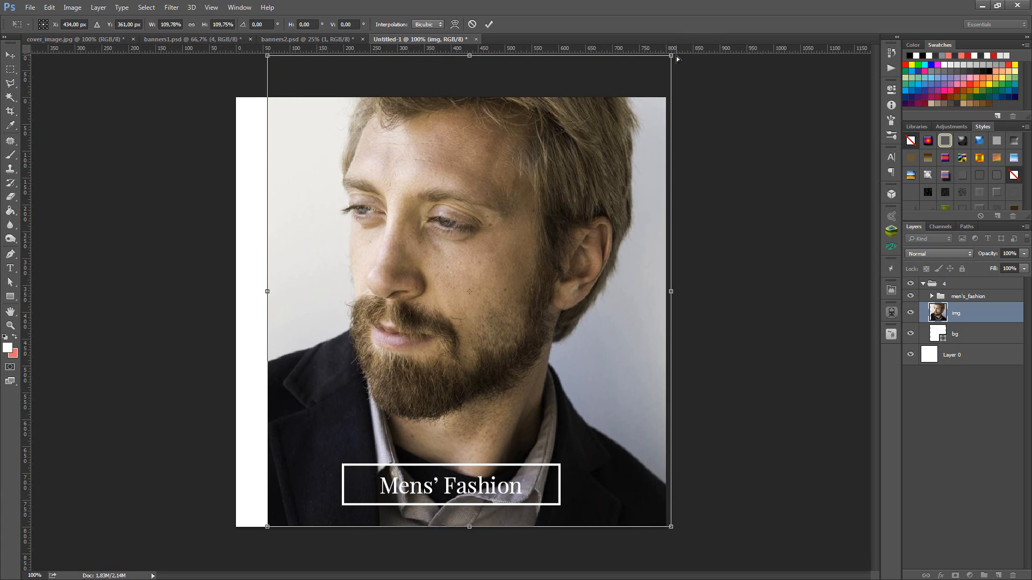
key("ctrl+z")
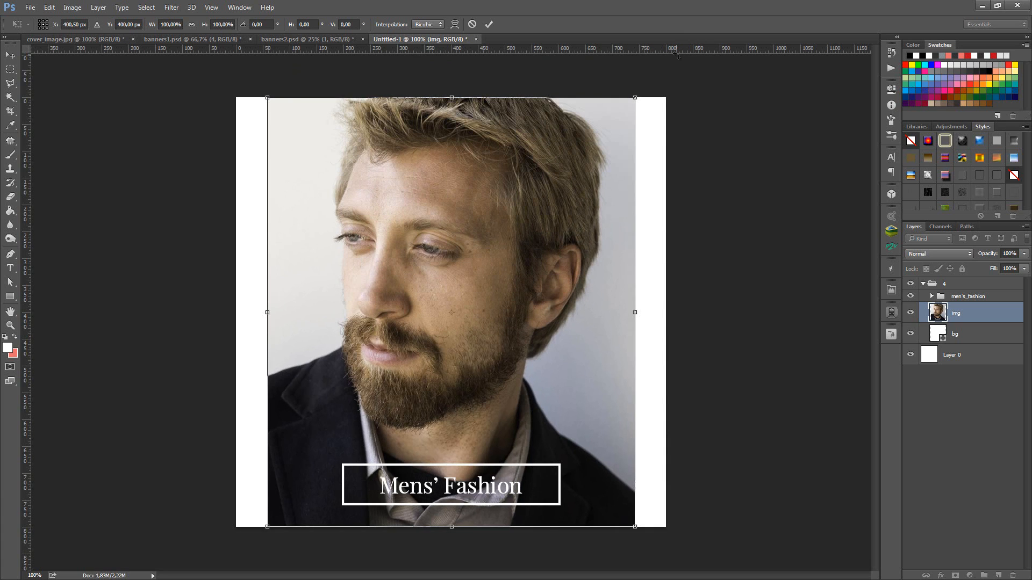
- Enlarge the img photo to about 117% around its centre so it spans the full canvas width
key("Return")
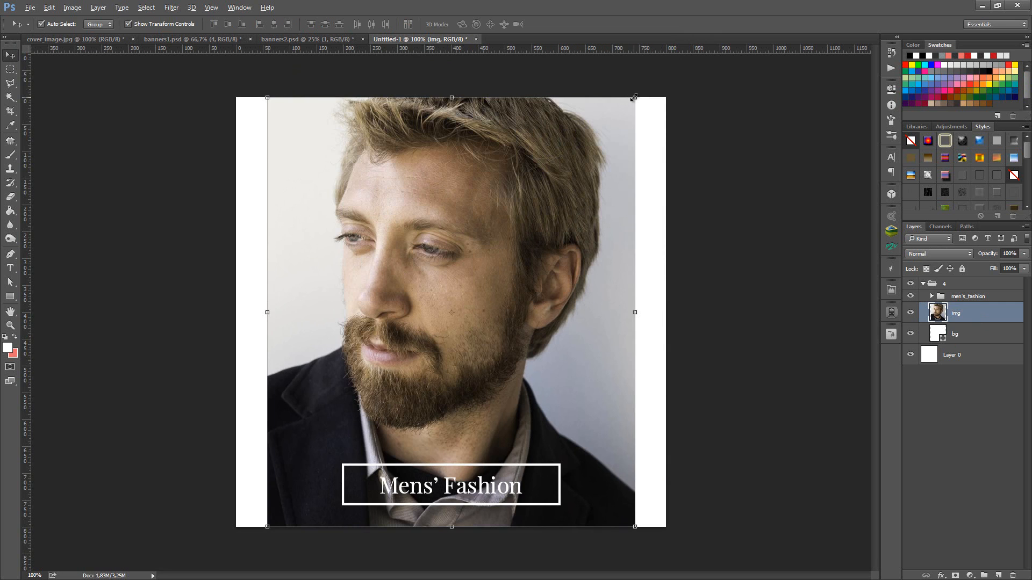
left_click_drag(636, 97, 673, 65)
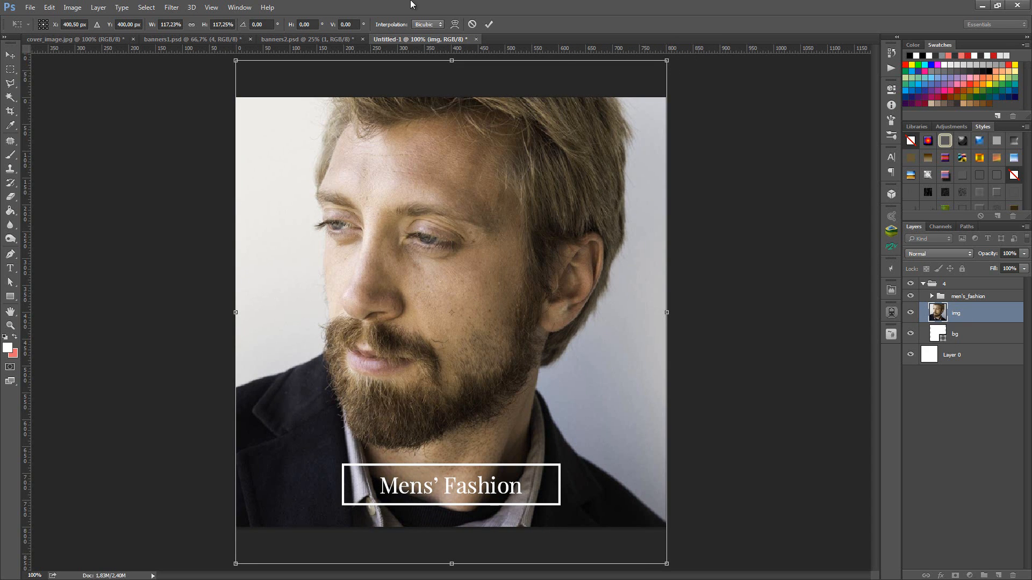
left_click(489, 23)
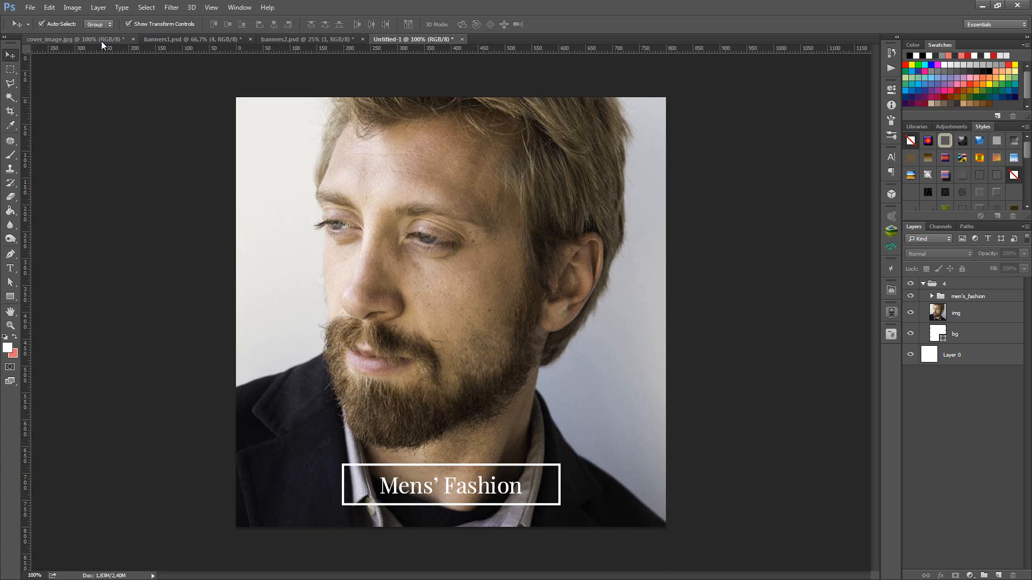
left_click(28, 12)
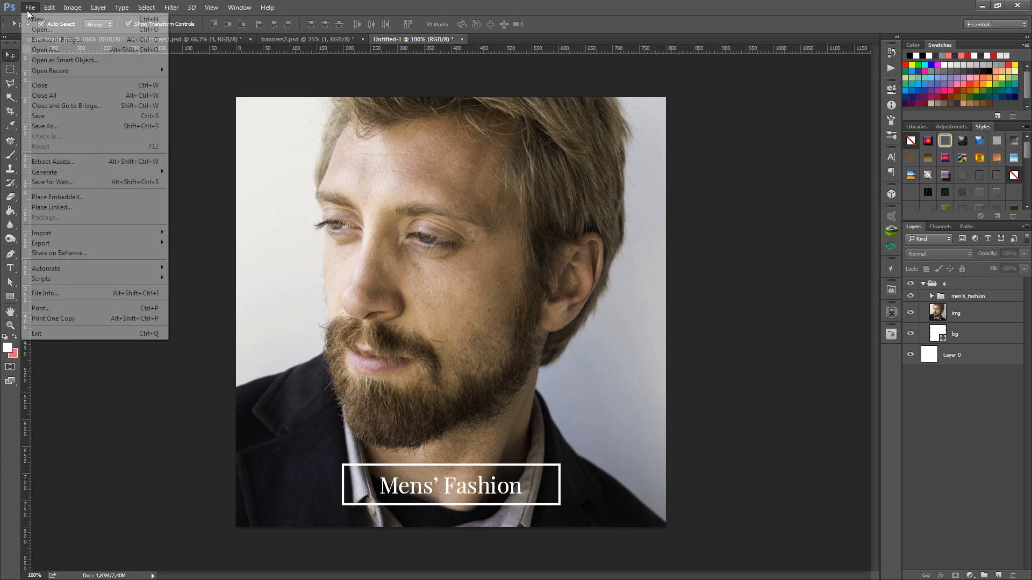
left_click(78, 128)
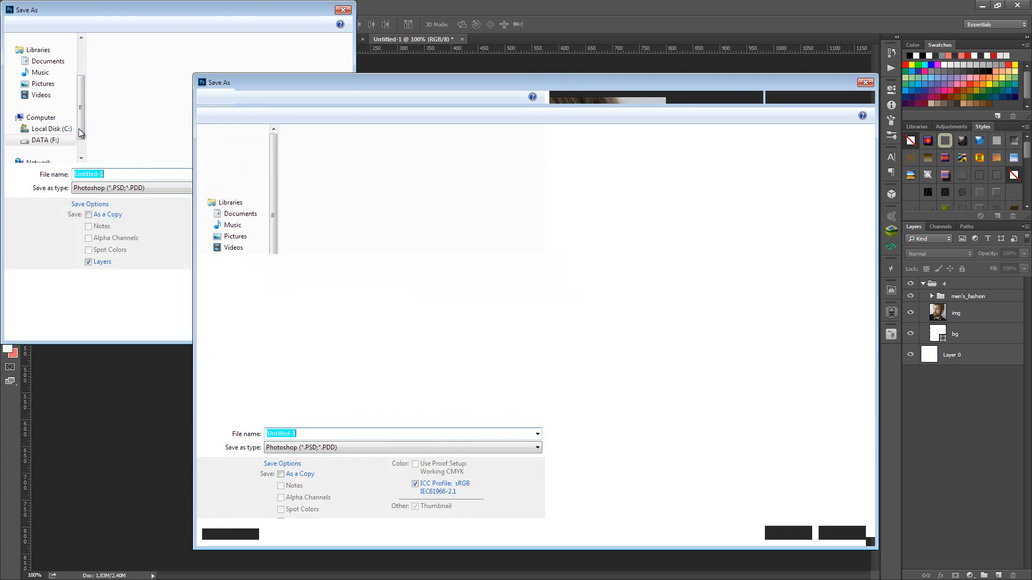
left_click(236, 146)
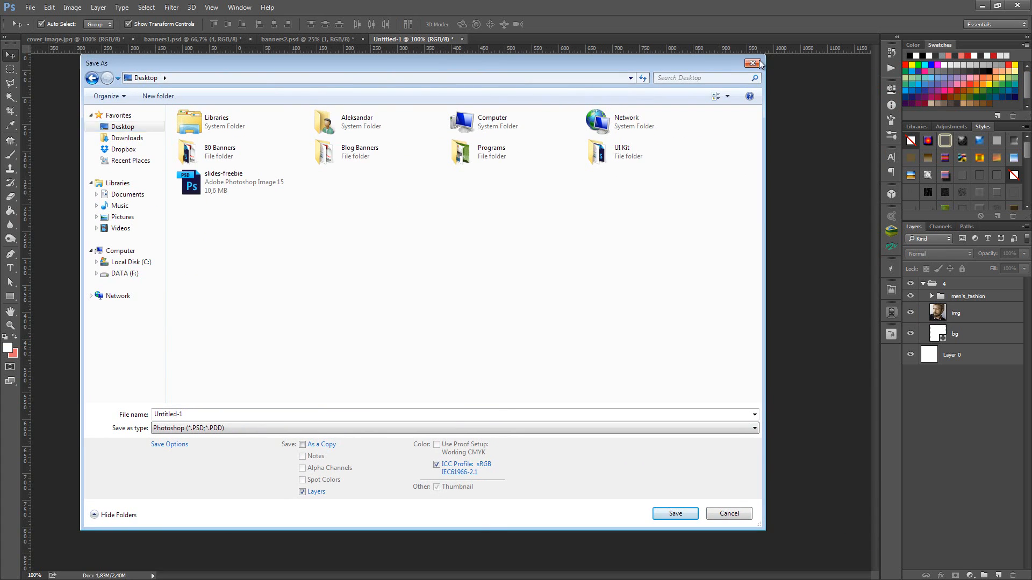
left_click(753, 63)
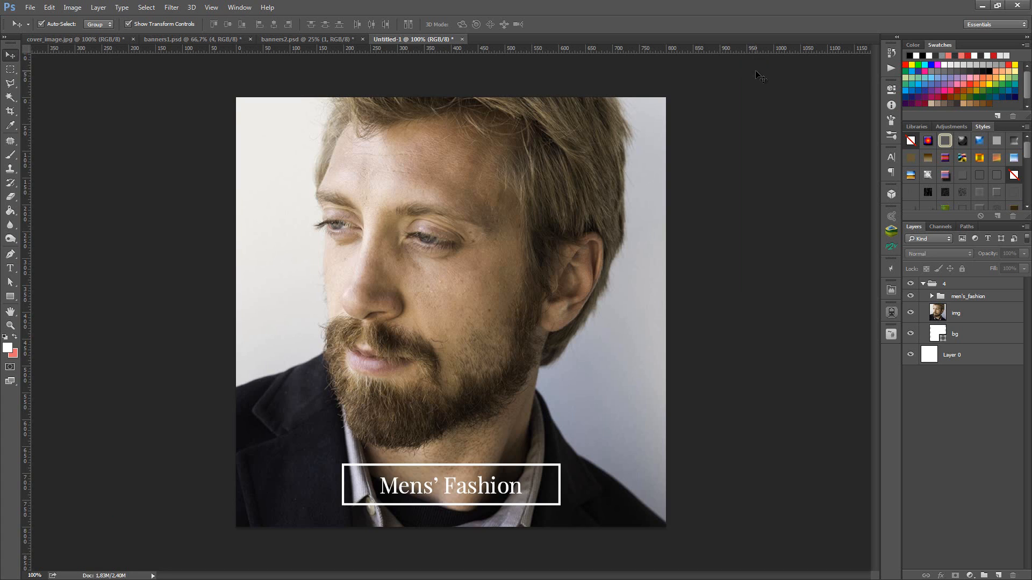
- Delete the img photo layer from group 4 and open the stock photo business-suit-690048
left_click(973, 318)
key("Delete")
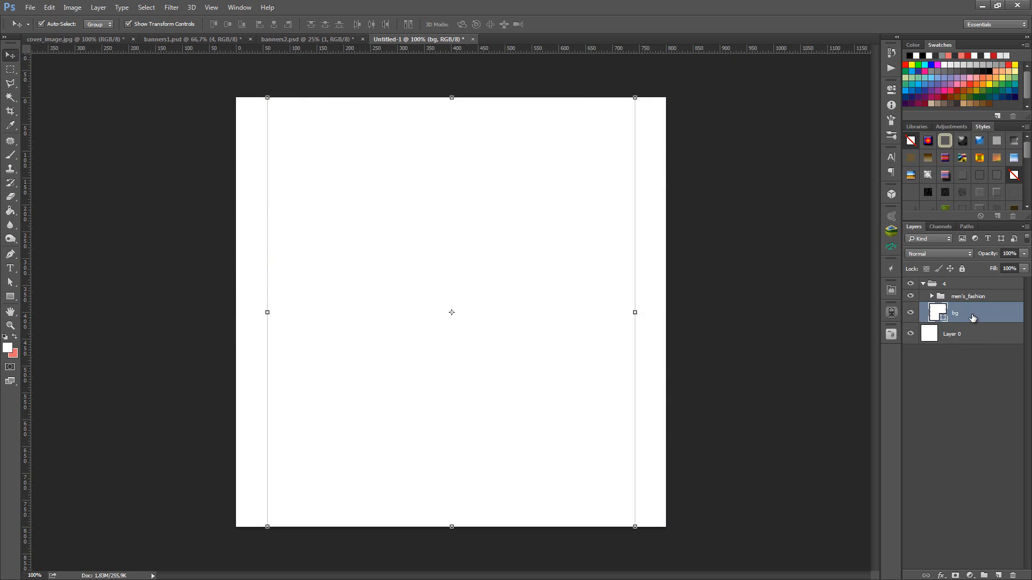
left_click(30, 8)
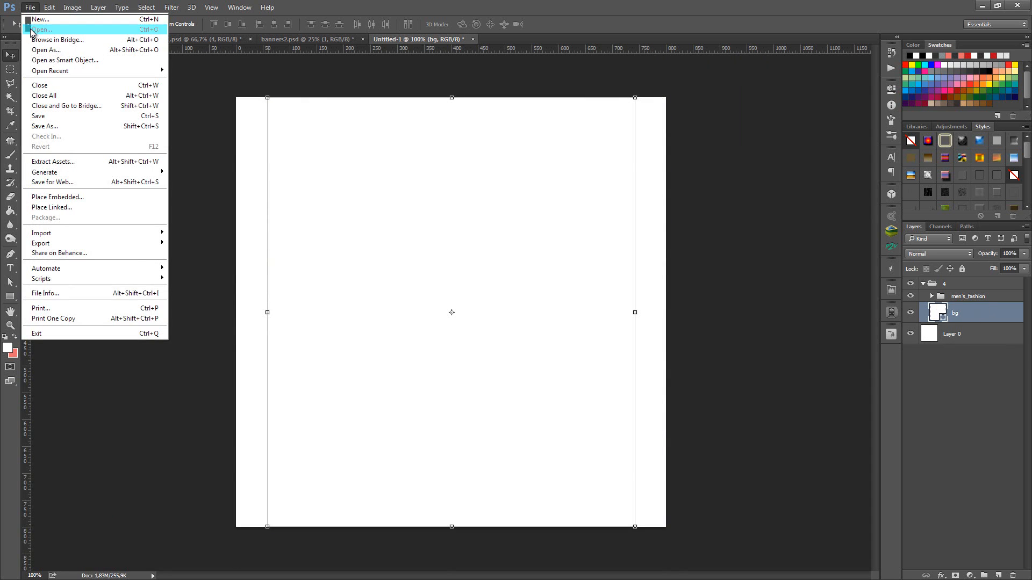
left_click(24, 30)
left_click(424, 272)
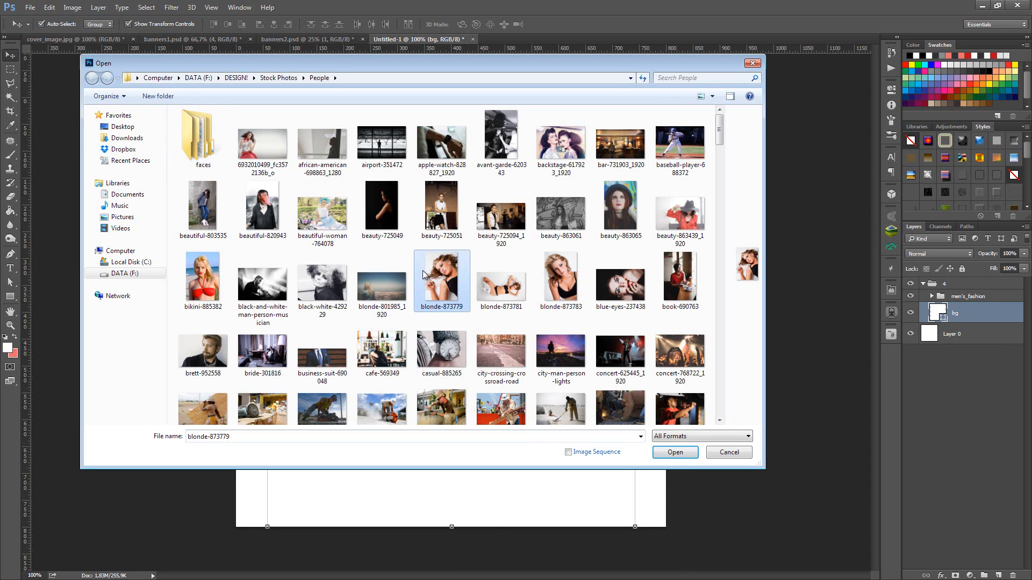
left_click(322, 356)
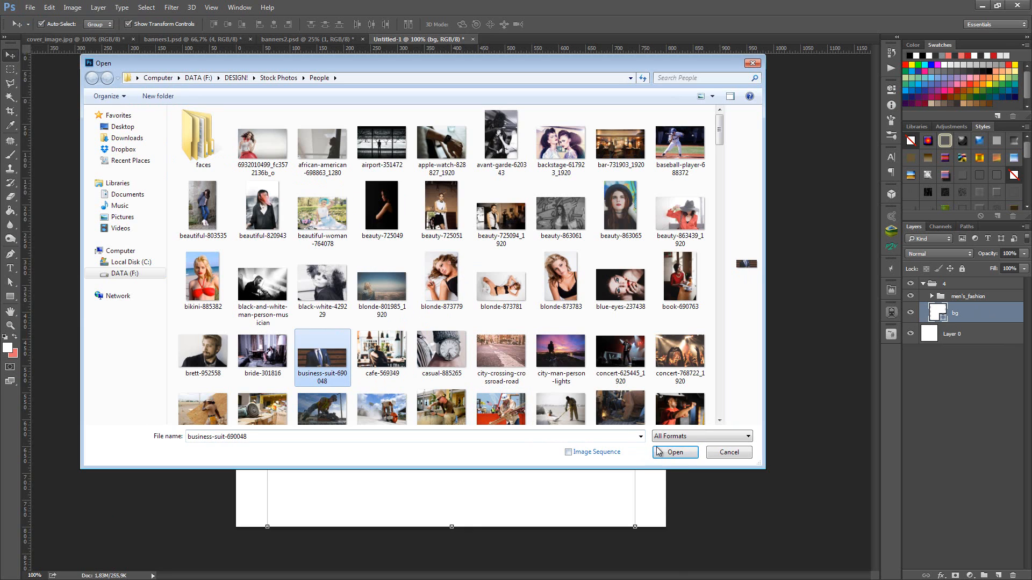
left_click(675, 454)
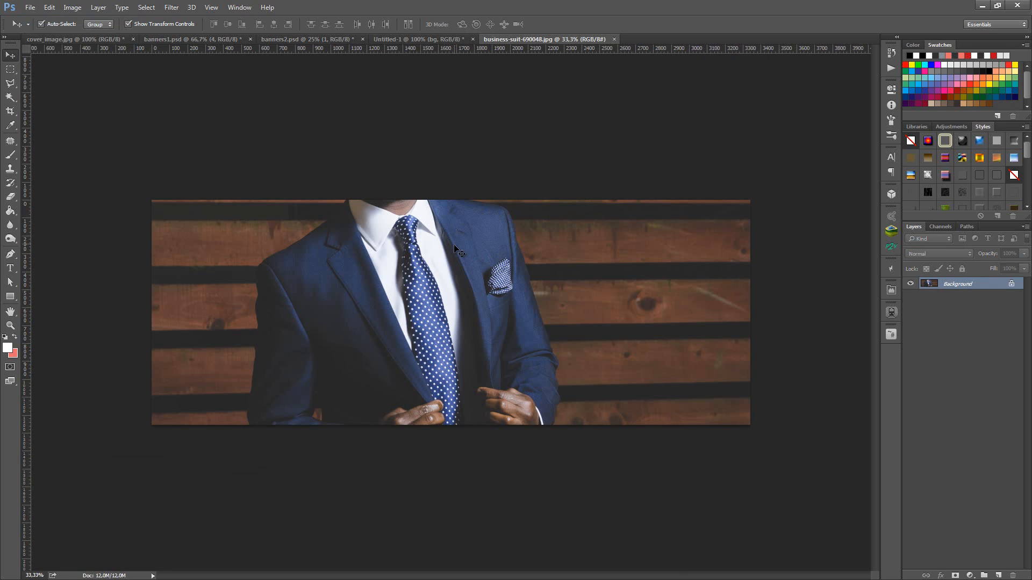
- Copy the business suit photo into Untitled-1 above the bg layer and align its upper edge with the canvas's upper edge
left_click_drag(453, 238, 474, 253)
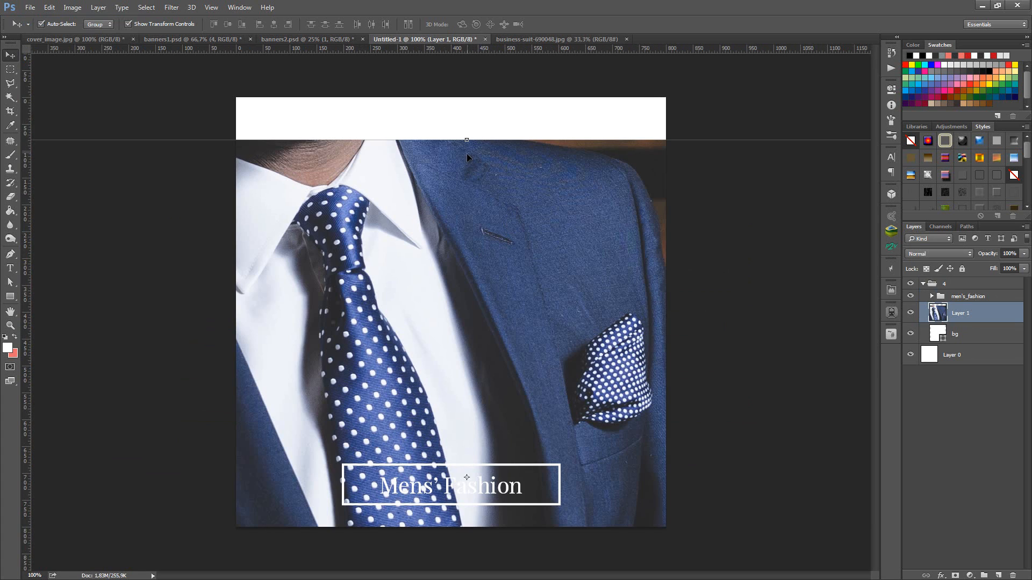
left_click_drag(505, 216, 512, 186)
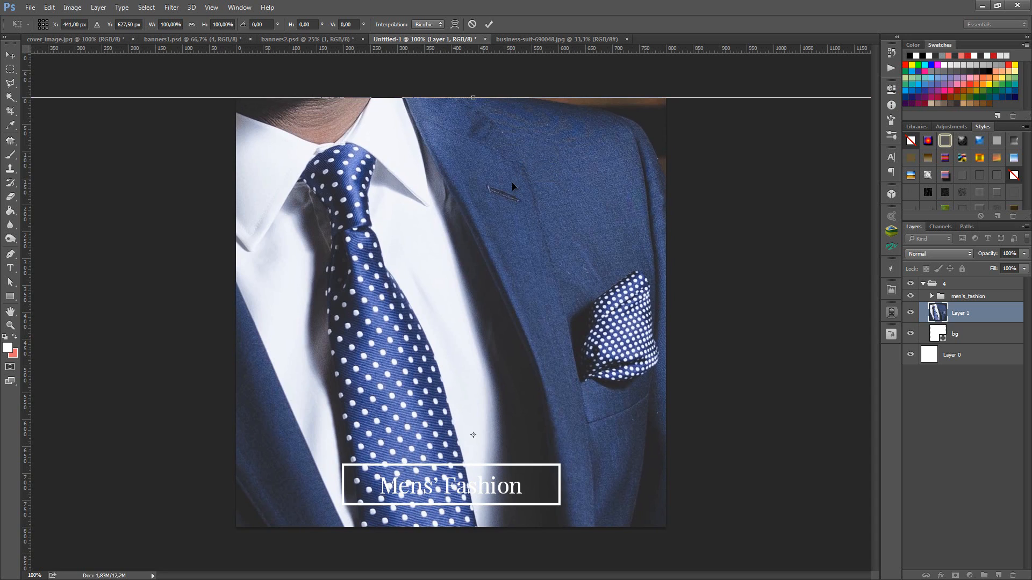
left_click(432, 189, "ctrl+alt")
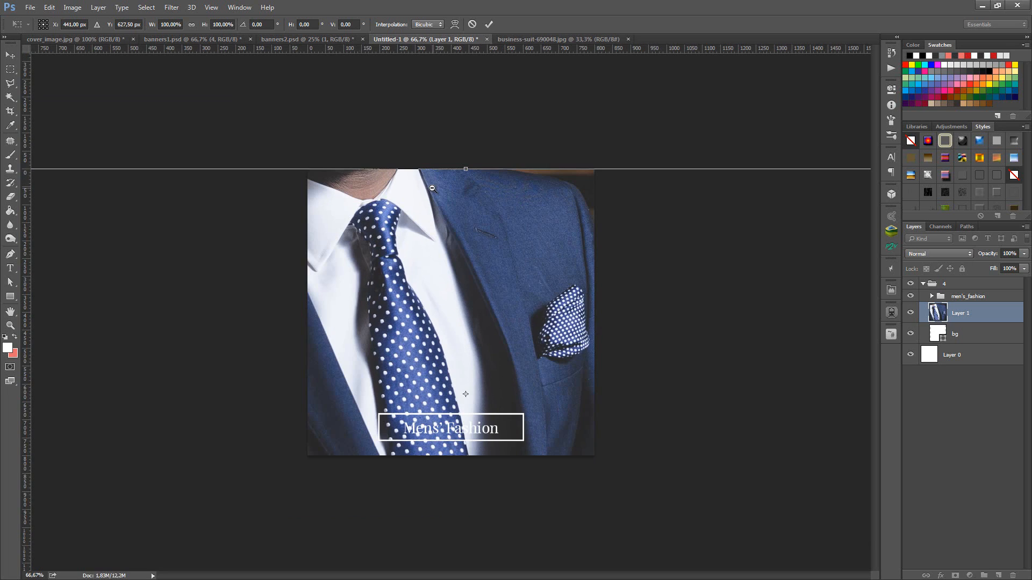
left_click(433, 188, "alt")
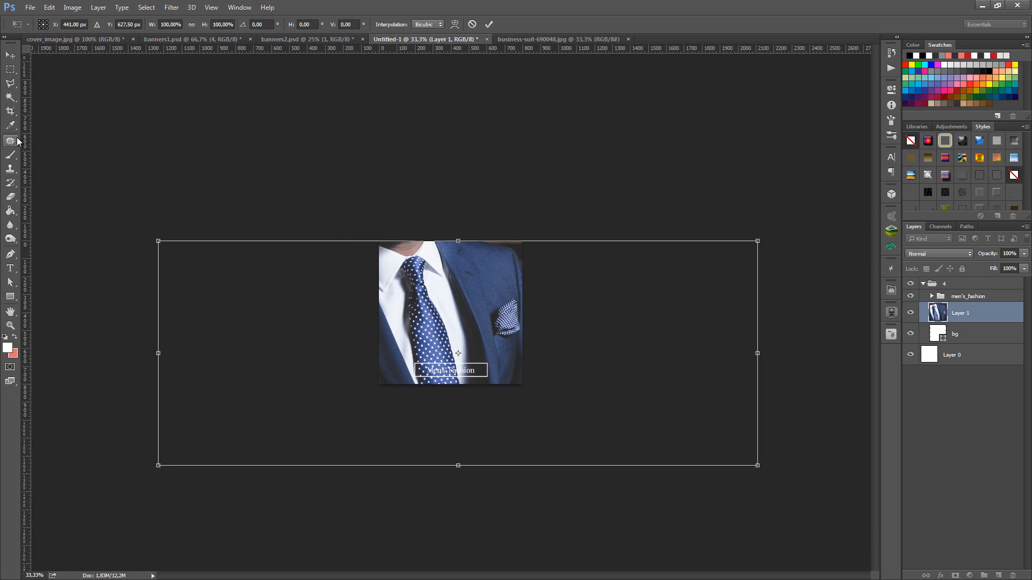
left_click(488, 24)
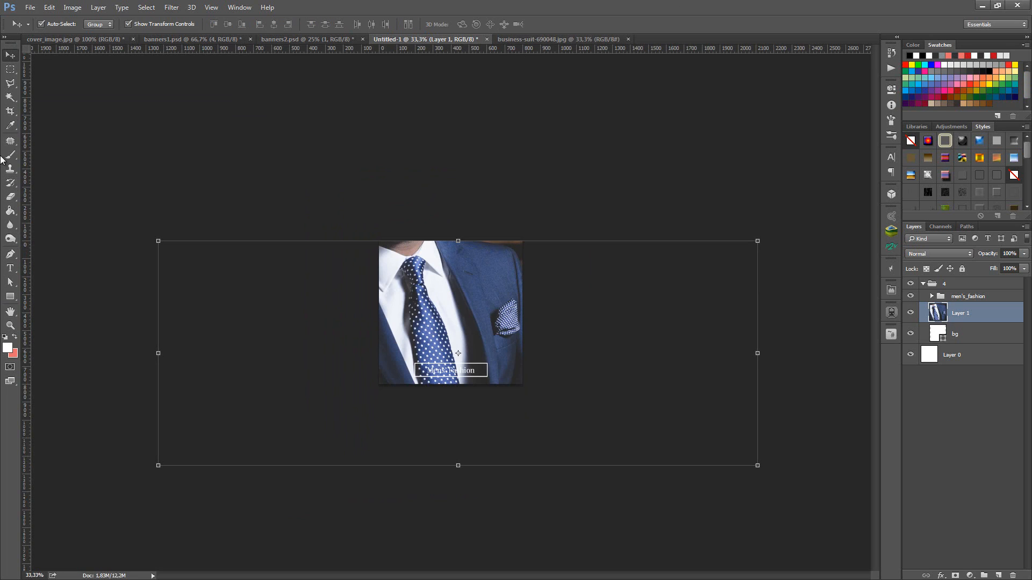
left_click(10, 326)
left_click(448, 263, "alt")
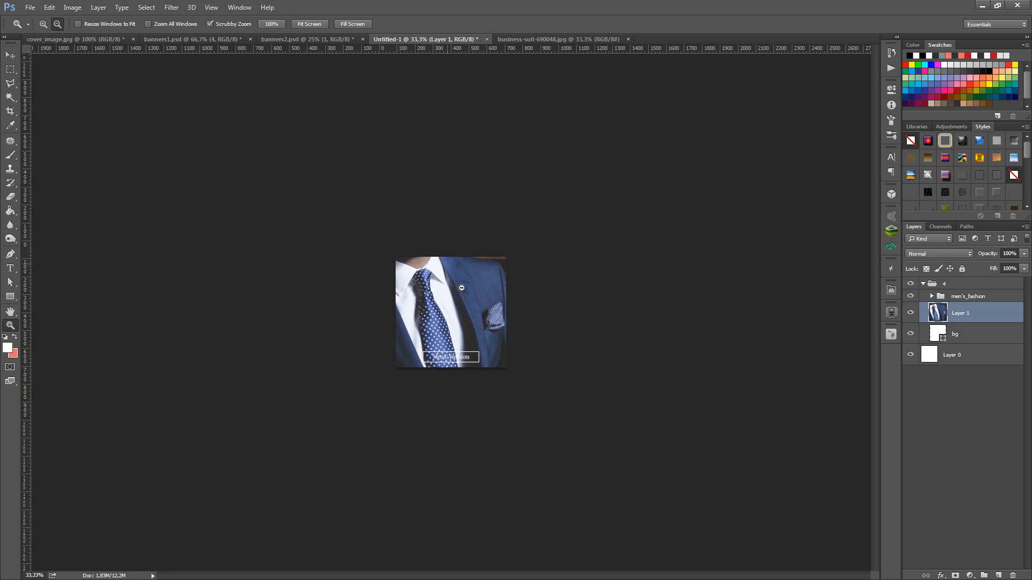
left_click(419, 261, "alt")
left_click(387, 258, "alt")
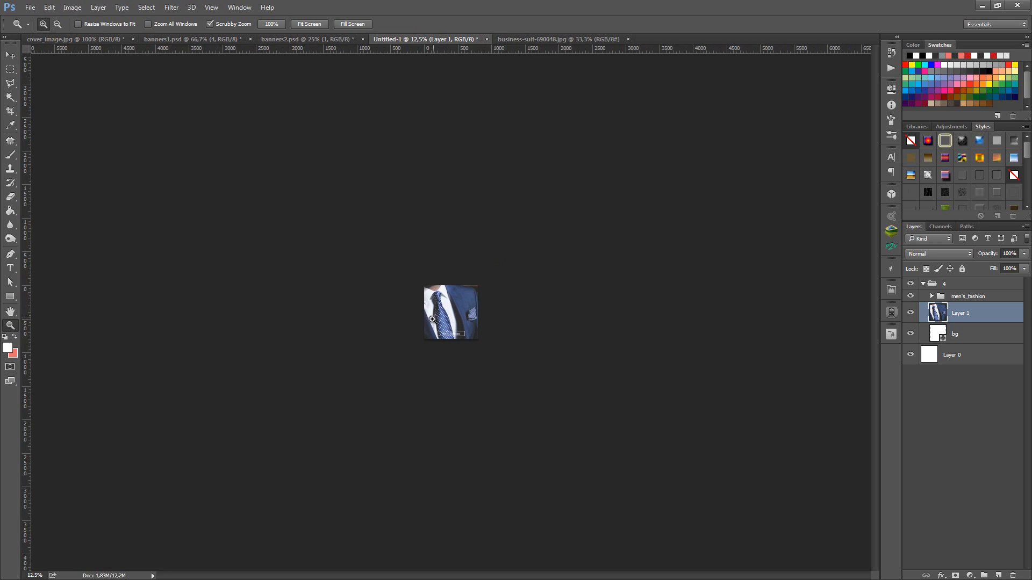
left_click(433, 320)
left_click(446, 315)
left_click(458, 311)
key("v")
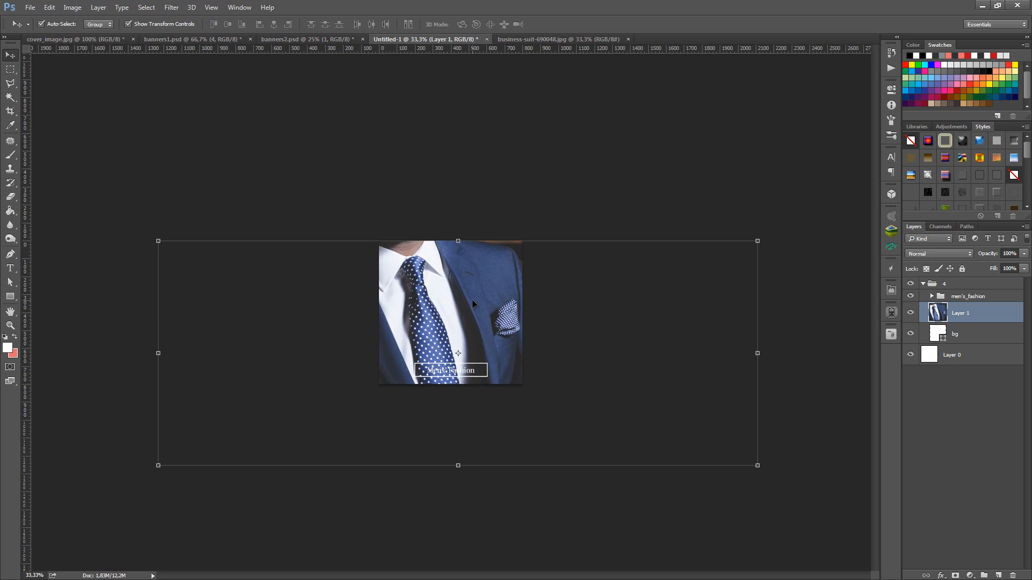
- Scale the suit photo to about 66.5% around its centre, move it up to cover the canvas, and deselect it
left_click(158, 466)
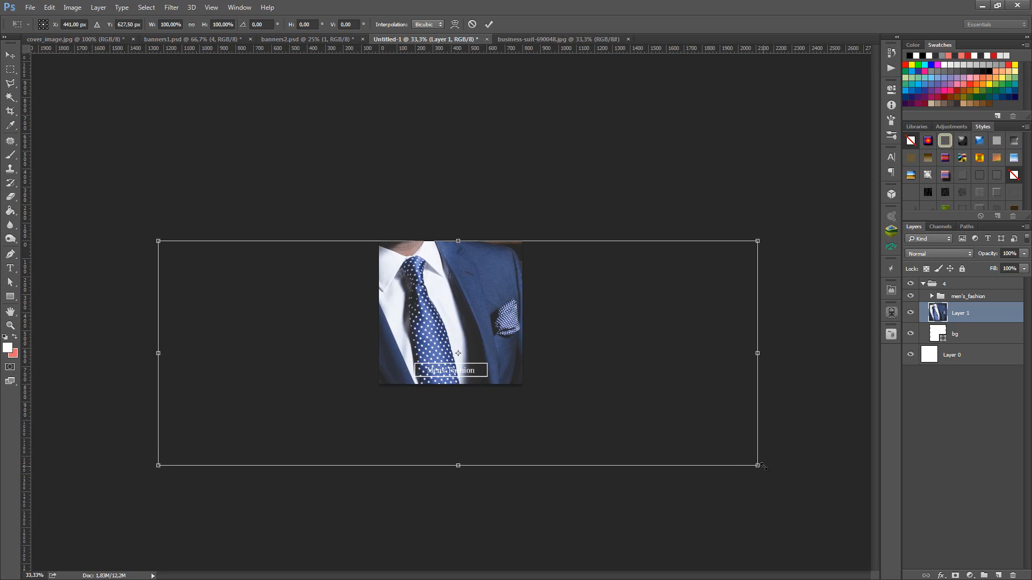
left_click_drag(759, 466, 659, 431)
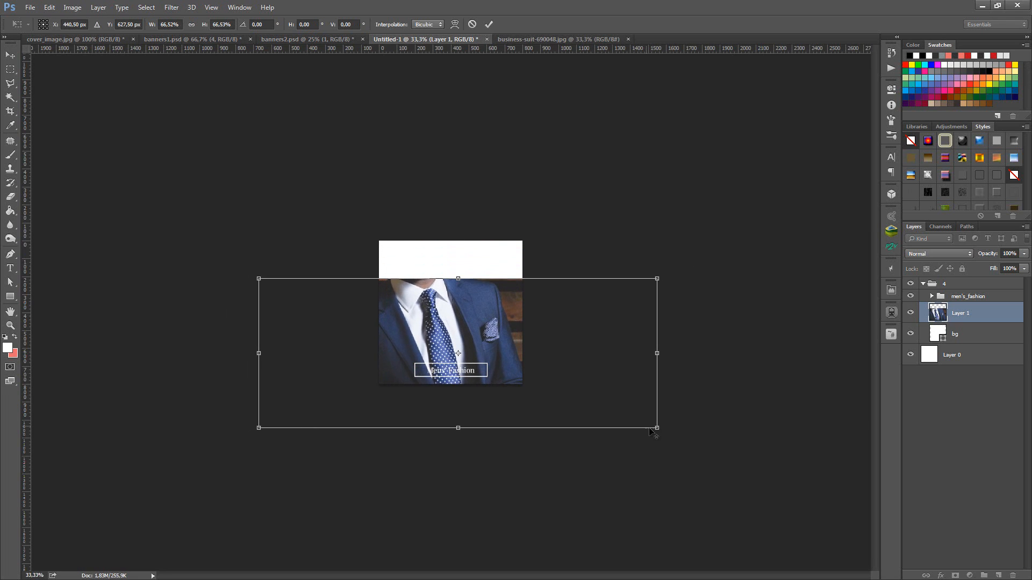
left_click_drag(534, 382, 534, 347)
left_click(490, 24)
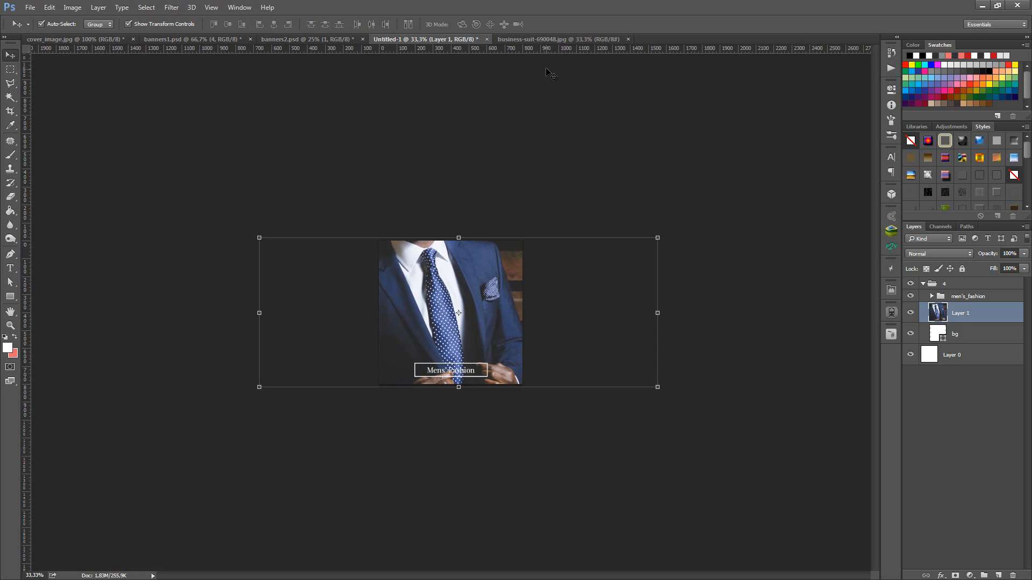
left_click(551, 113)
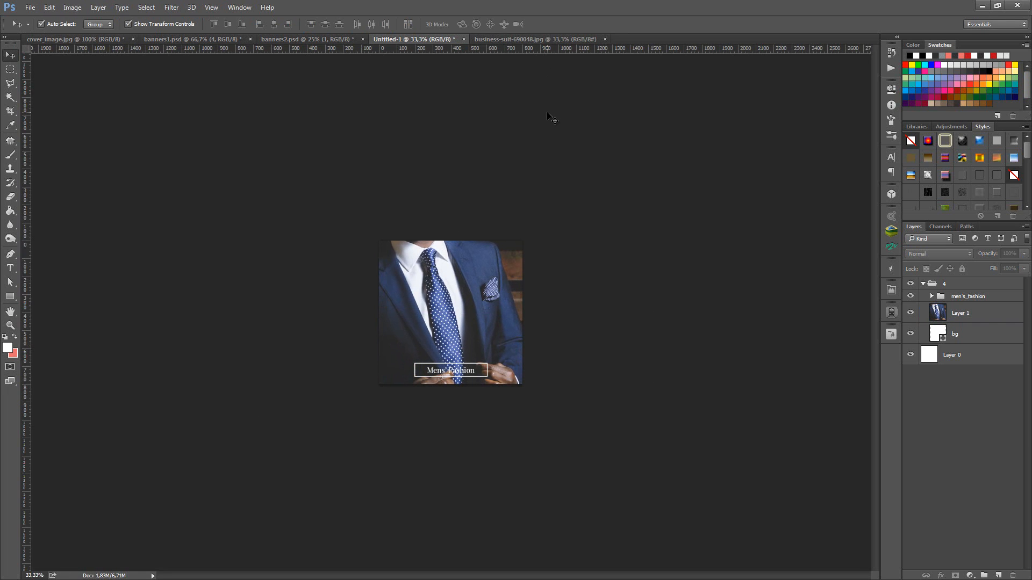
- Expand the men's_fashion group and select its frame shape with the Path Selection tool
key("ctrl+0")
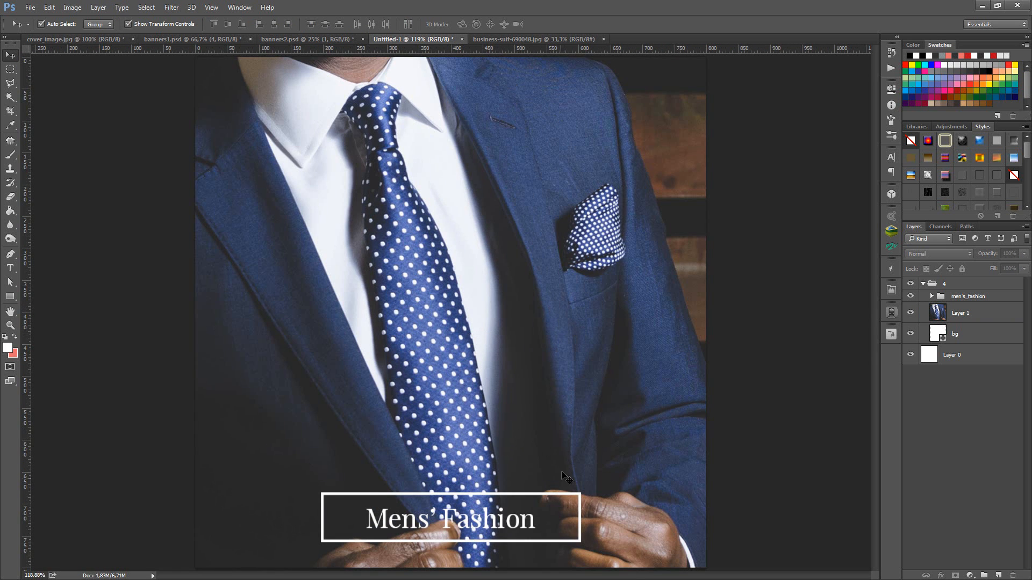
left_click(982, 305)
left_click(980, 298)
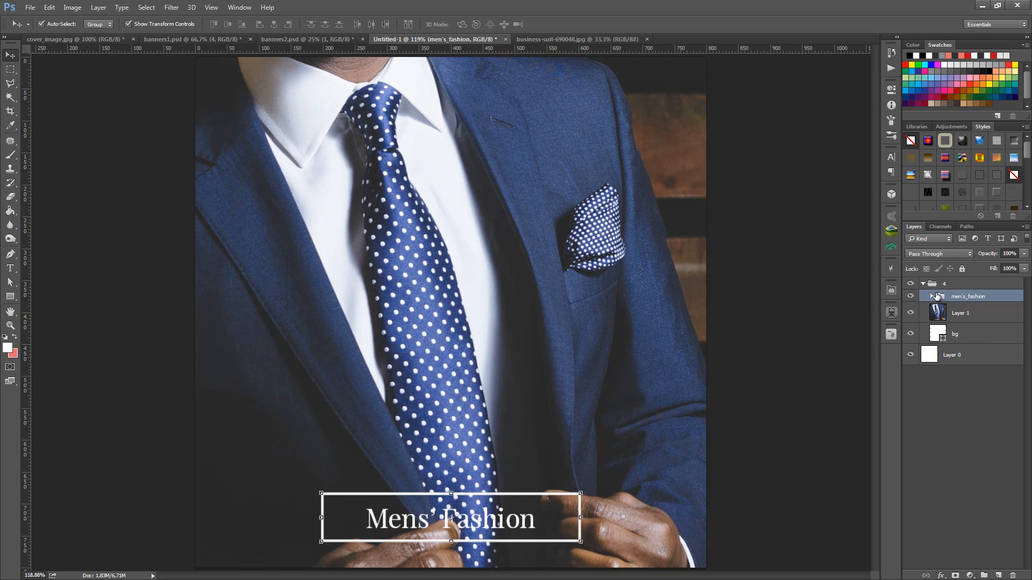
left_click(932, 296)
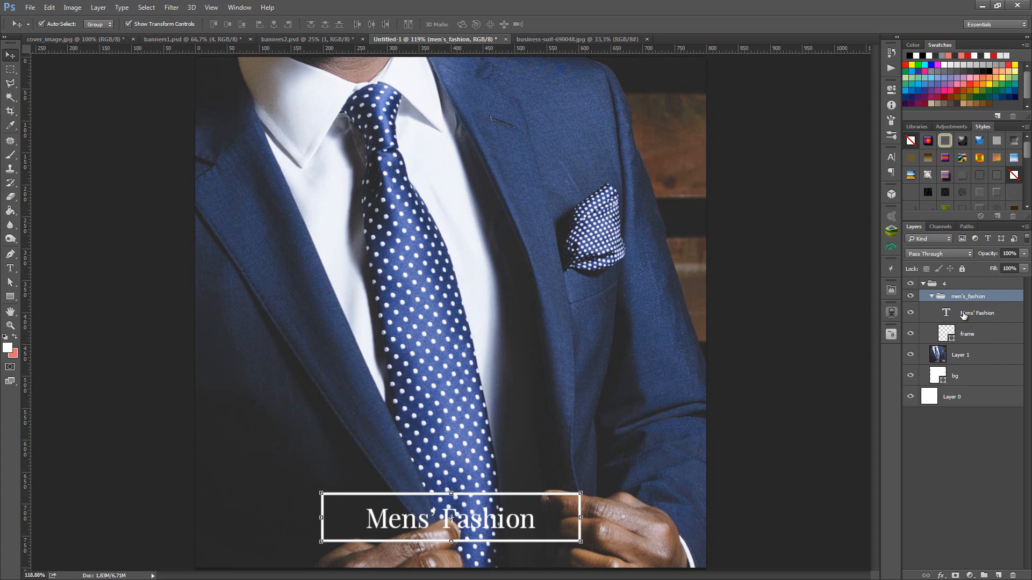
left_click(981, 339)
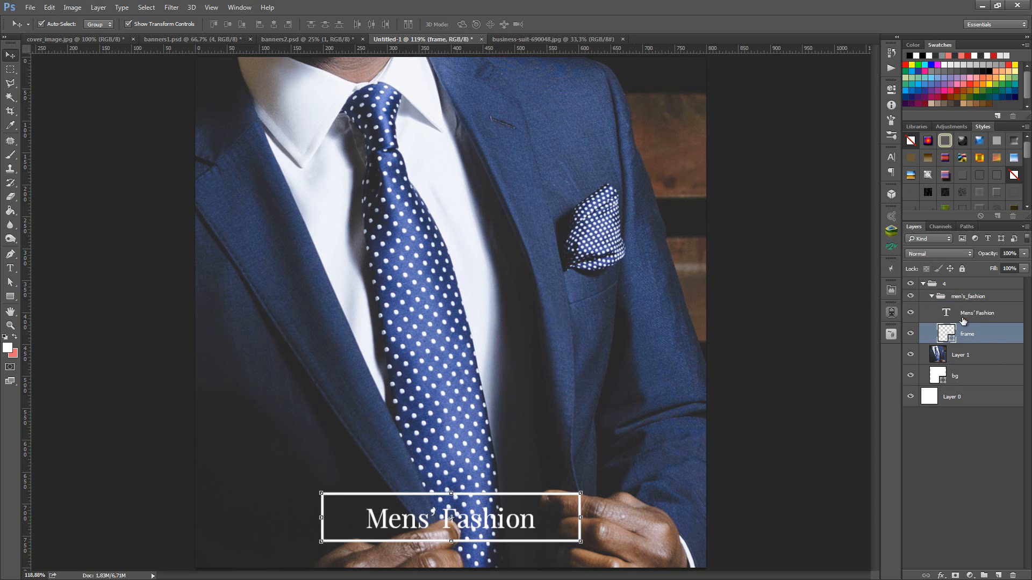
left_click(12, 286)
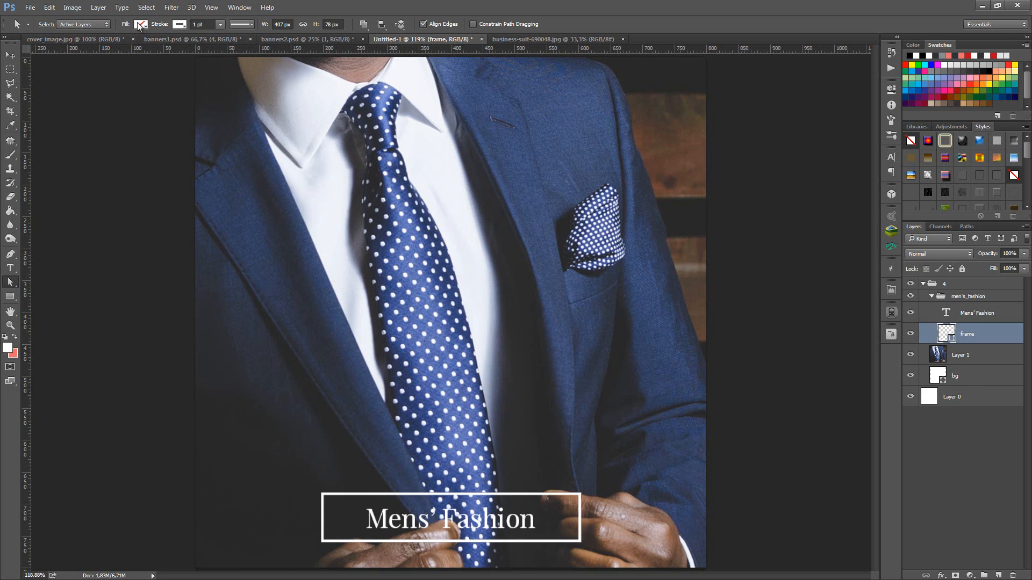
- Try a 3 pt stroke on the frame around the Mens' Fashion title and undo it
left_click(197, 24)
double_click(196, 24)
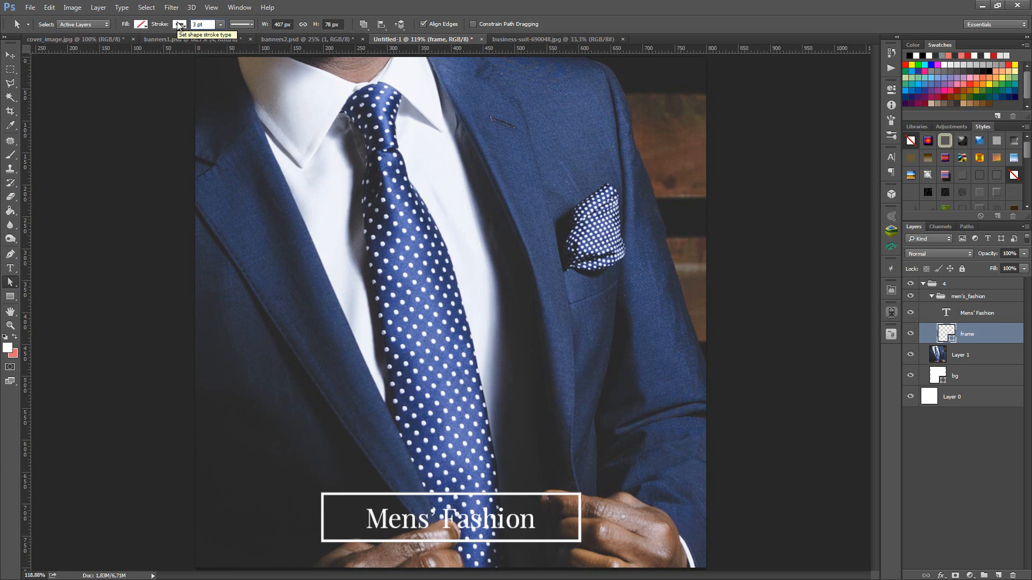
key("Return")
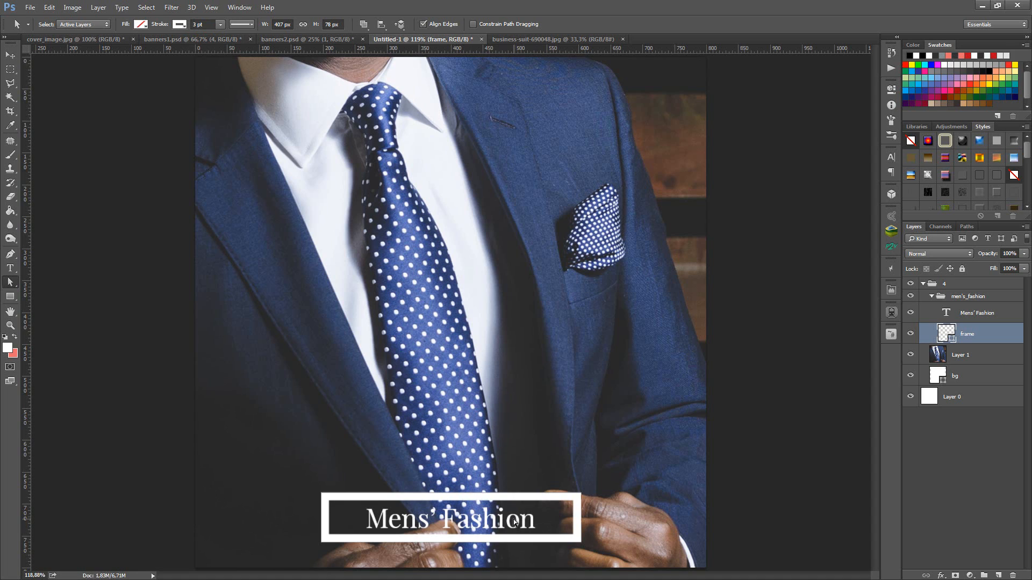
key("ctrl+z")
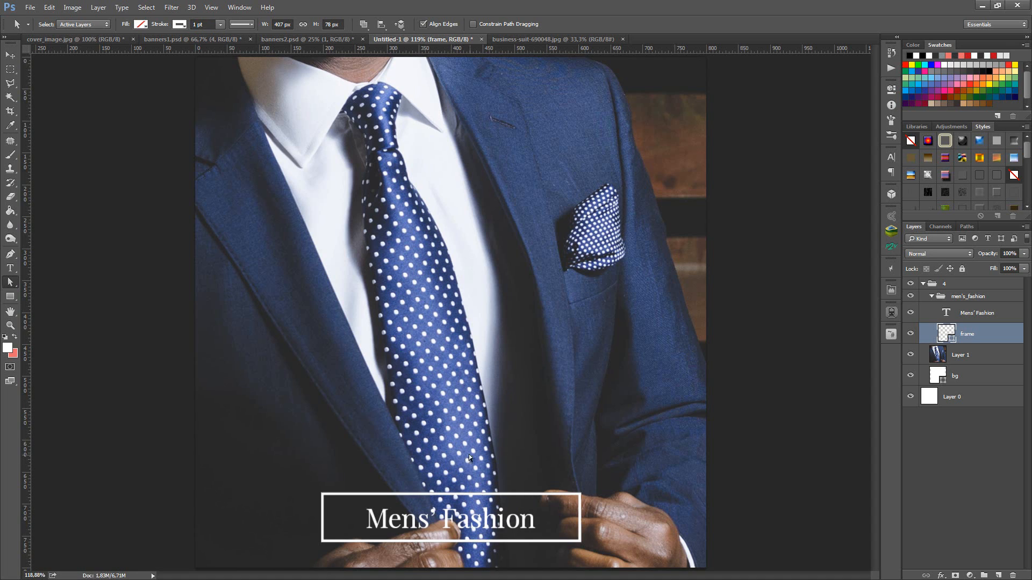
left_click(178, 24)
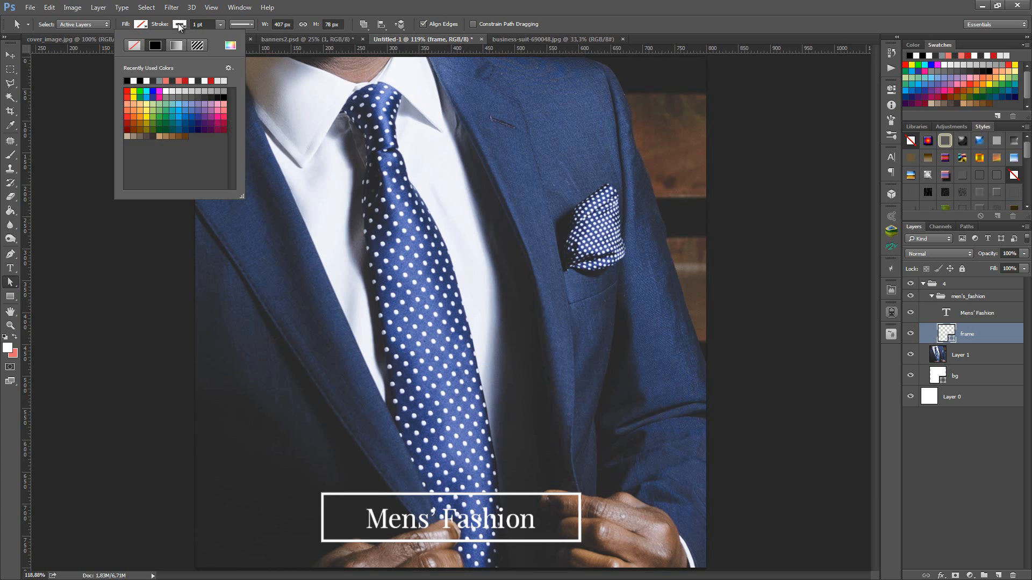
left_click(230, 47)
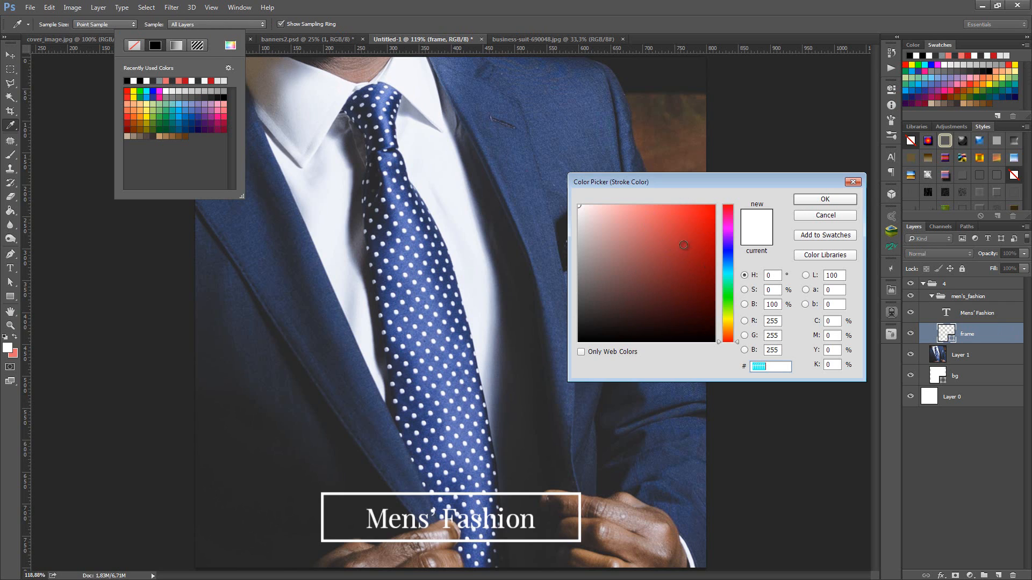
left_click(784, 367)
left_click(821, 213)
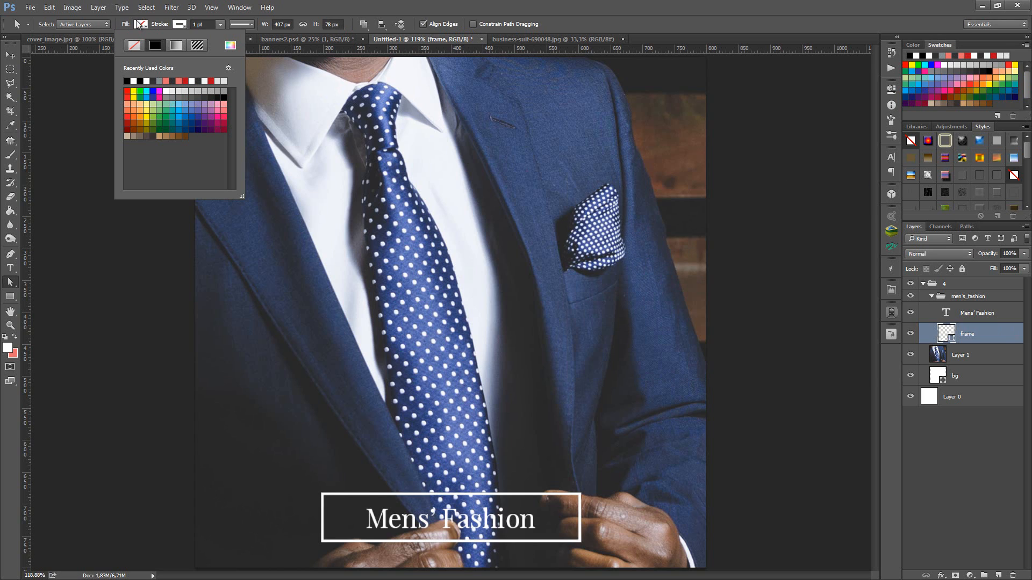
- Fill the frame shape around the Mens' Fashion title with solid white
left_click(10, 70)
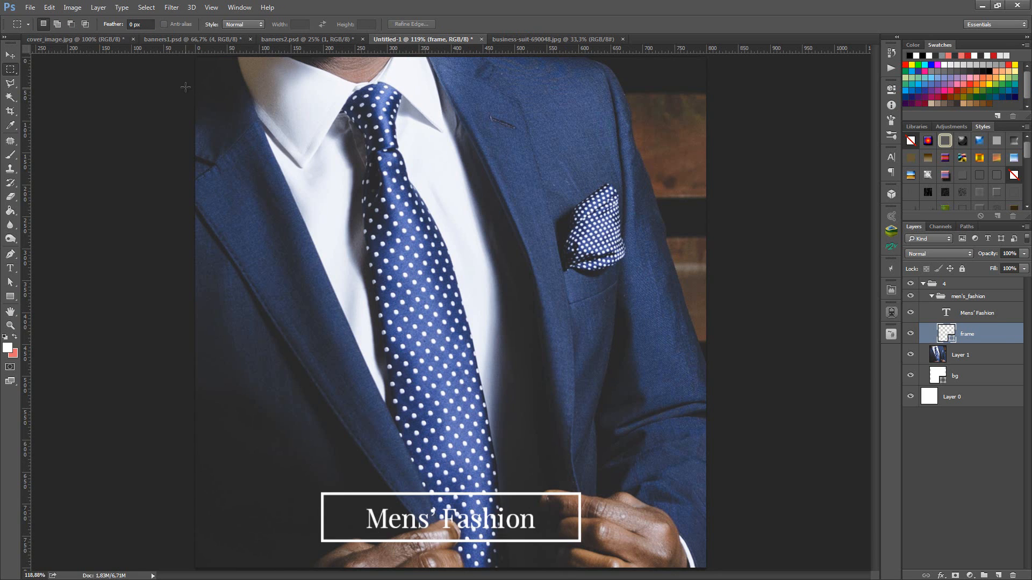
key("a")
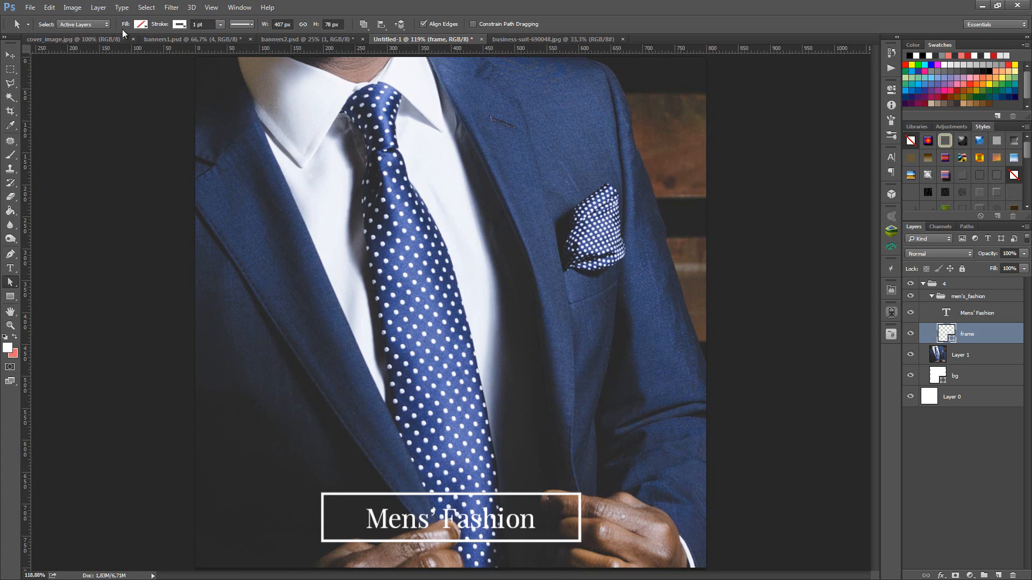
left_click(141, 24)
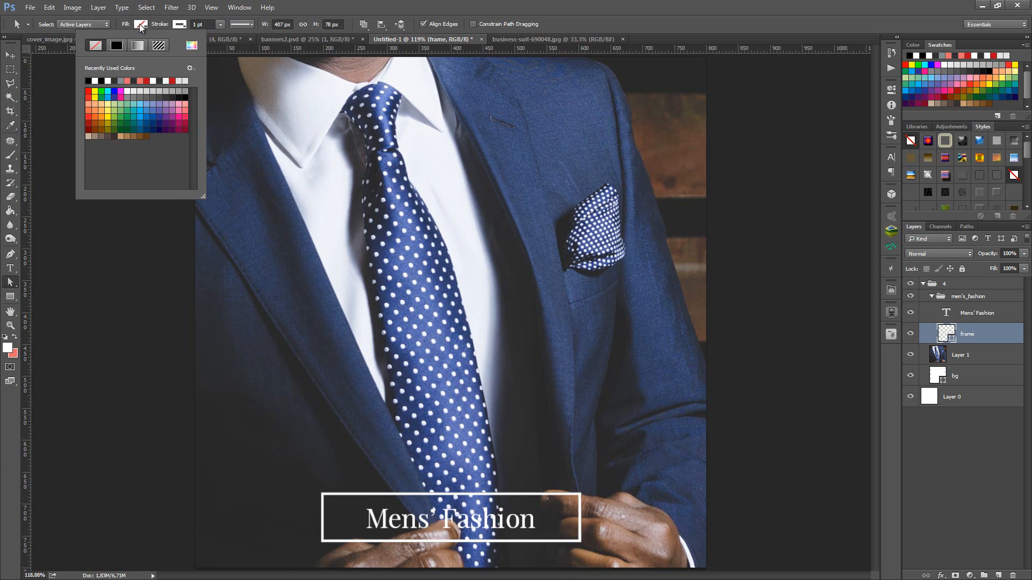
left_click(192, 46)
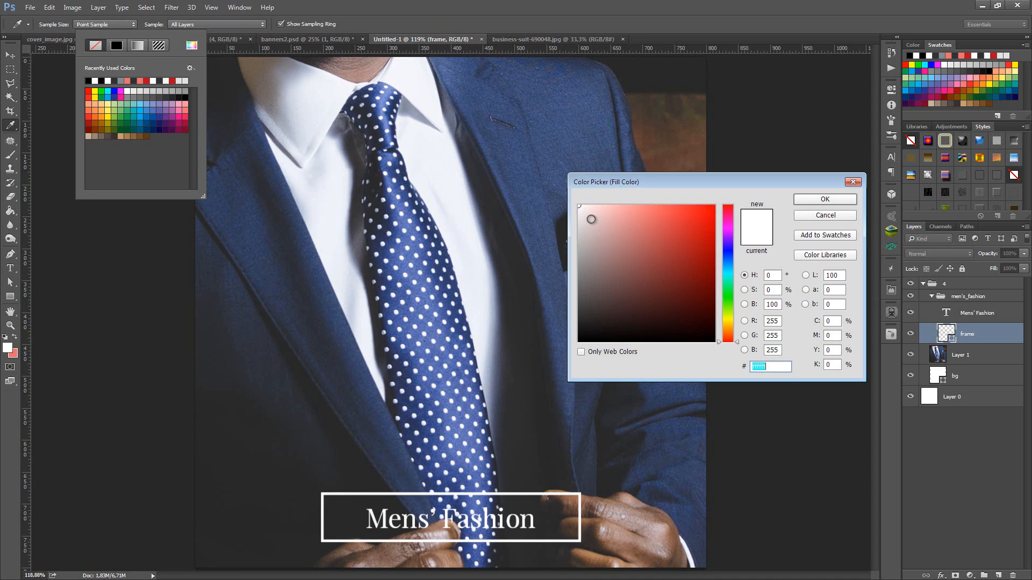
left_click_drag(594, 238, 579, 206)
left_click(824, 198)
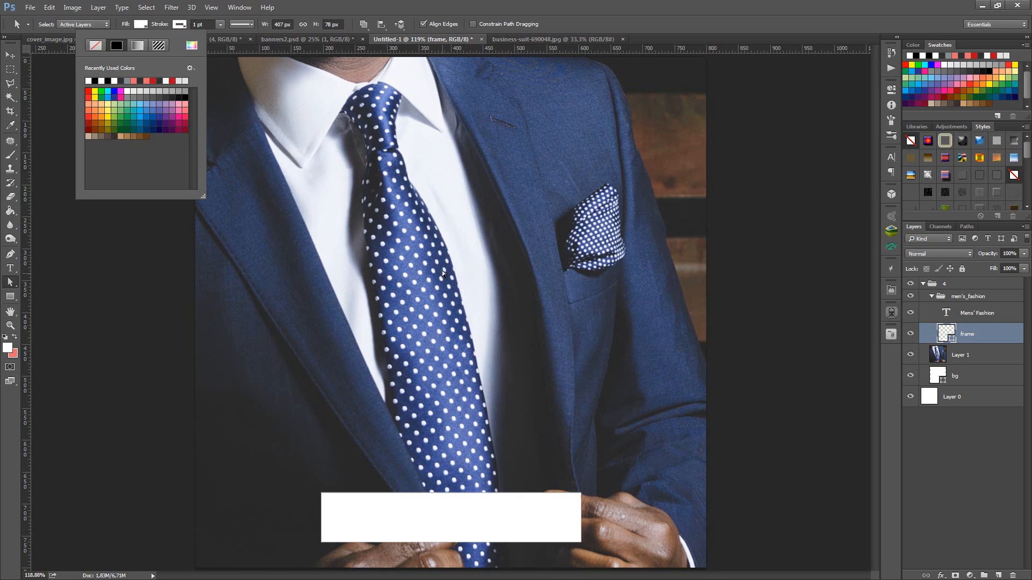
- Change the Mens' Fashion text colour to dark grey 323232 and commit the edit
left_click(993, 316)
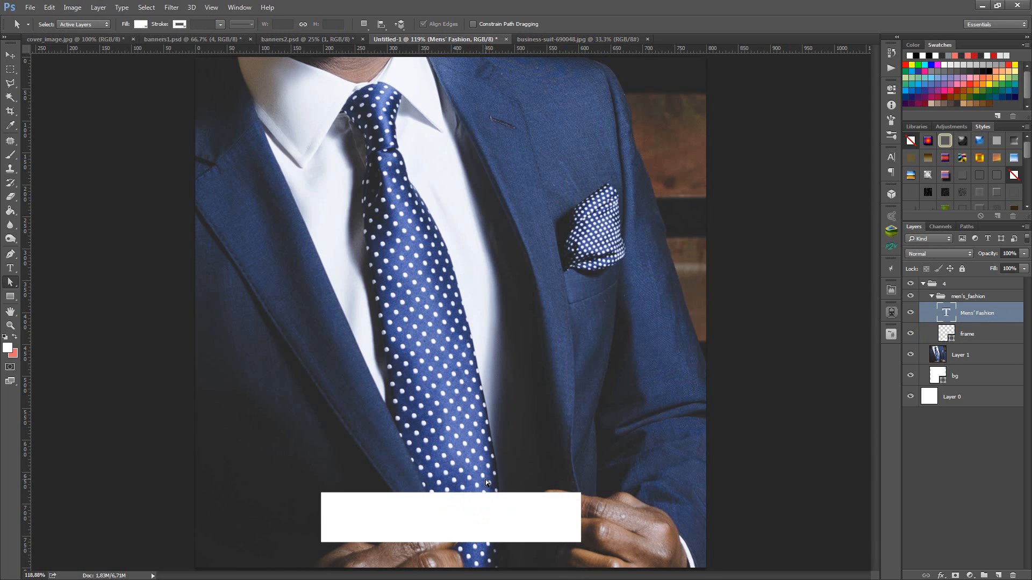
key("t")
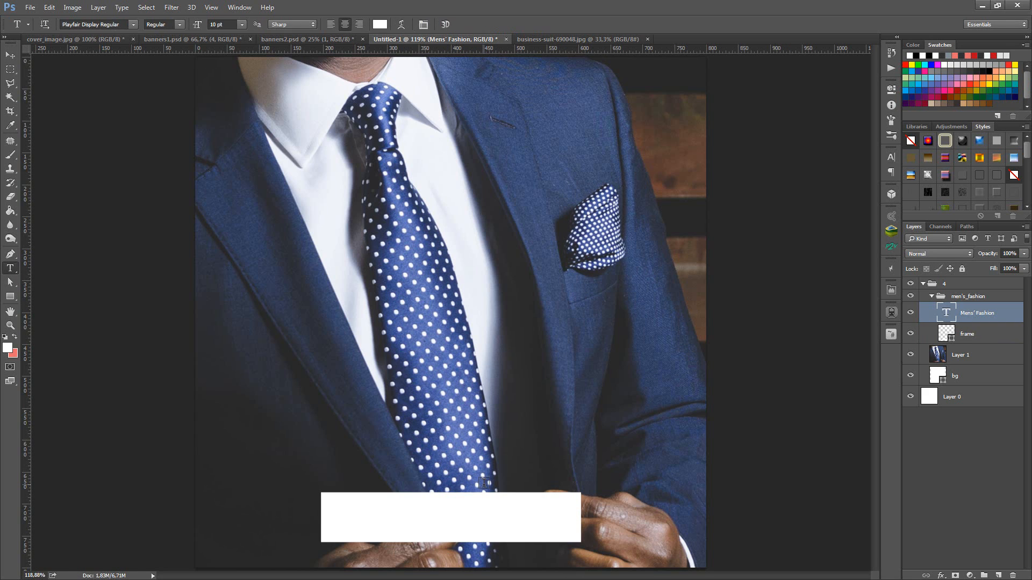
left_click(469, 517)
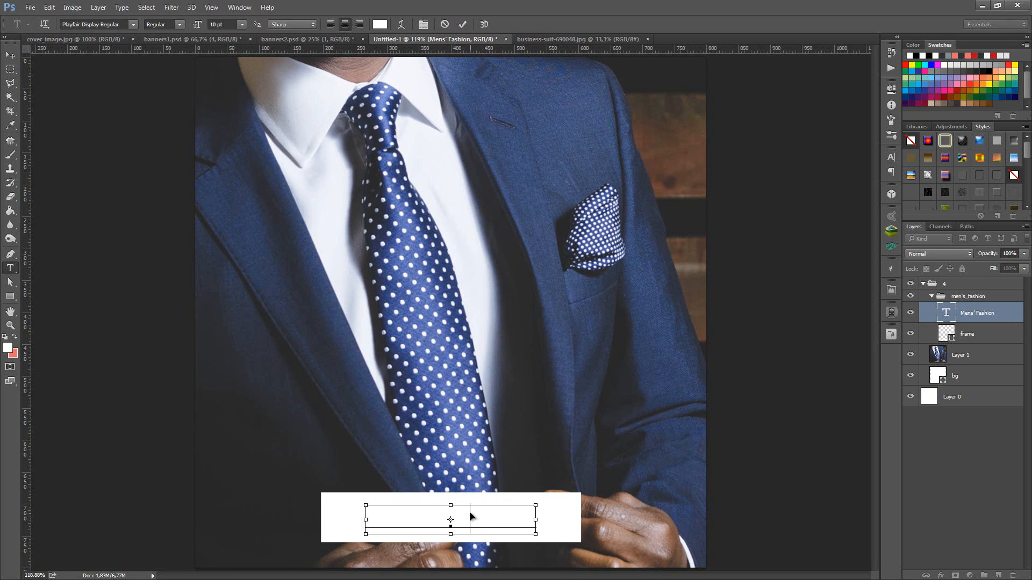
key("ctrl+a")
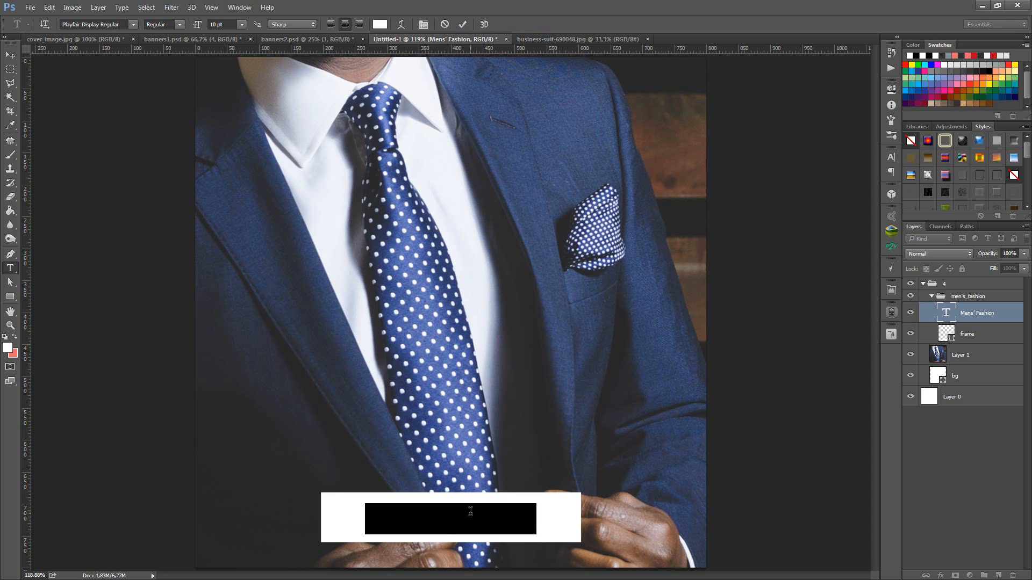
left_click(379, 26)
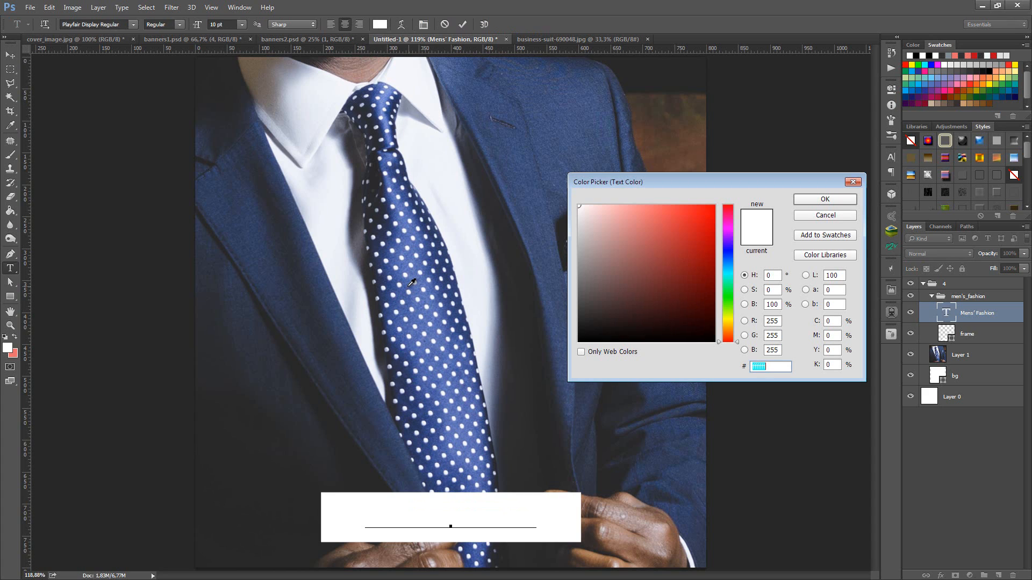
type("32")
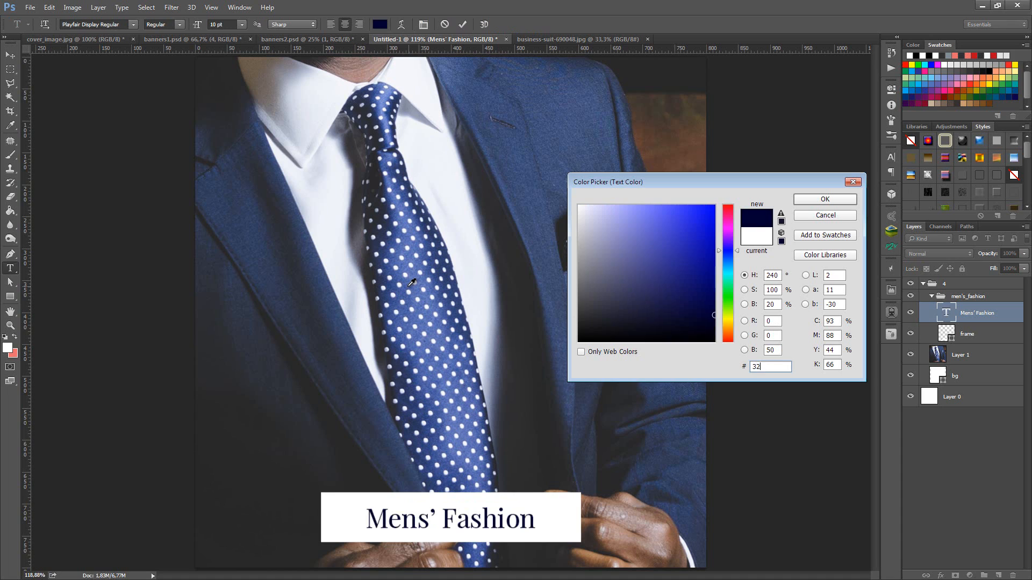
type("3232")
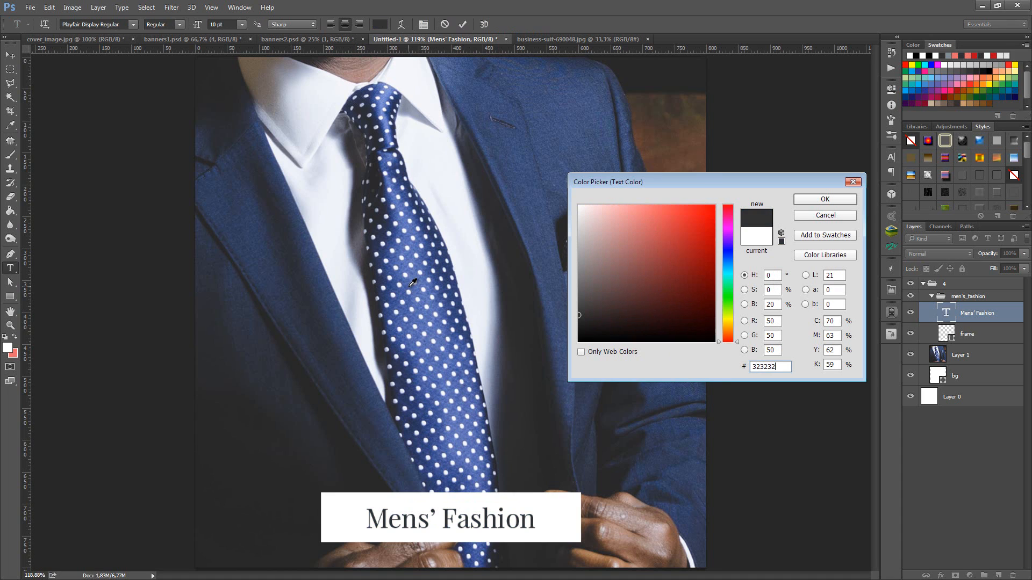
left_click(802, 198)
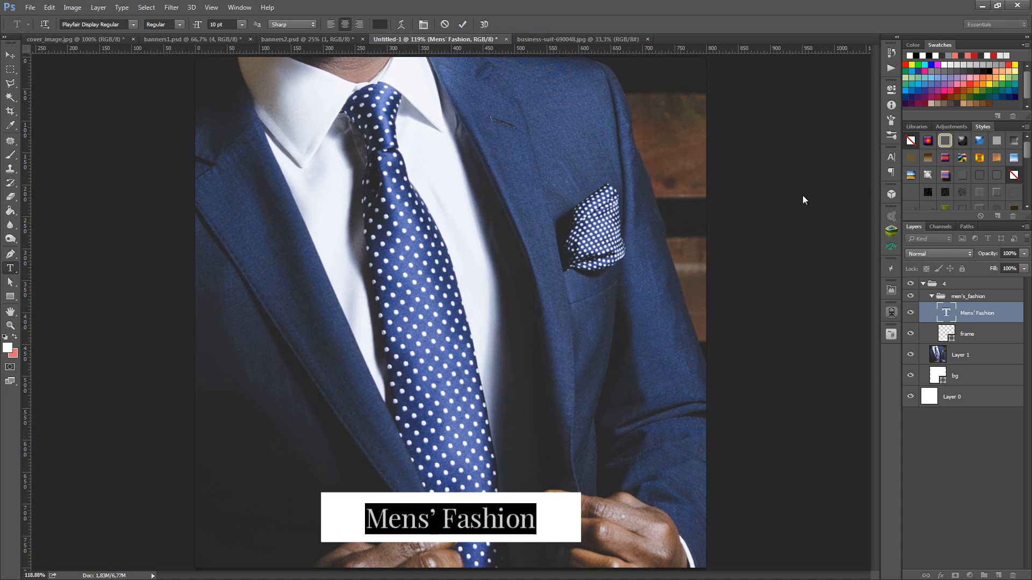
left_click(458, 24)
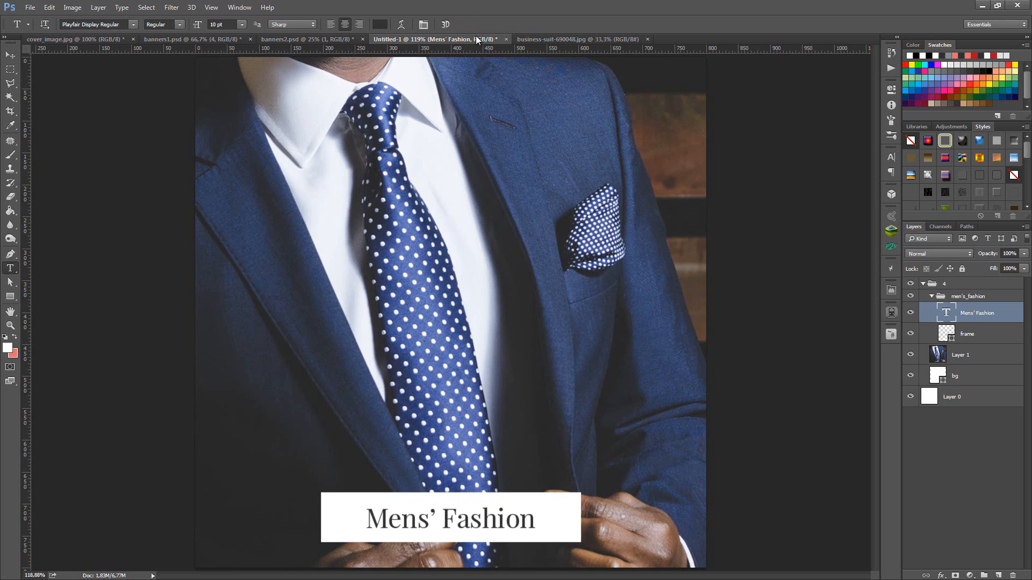
- Recolour the Mens' Fashion text with the blue 3d4f78 sampled from the suit jacket and commit the edit
left_click(499, 533)
key("ctrl+a")
left_click(380, 24)
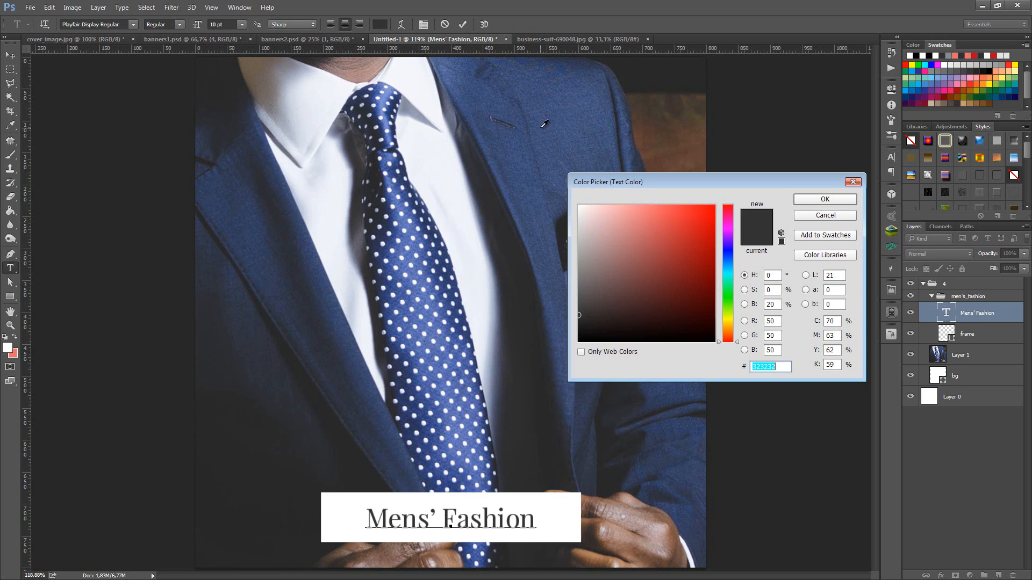
left_click(518, 169)
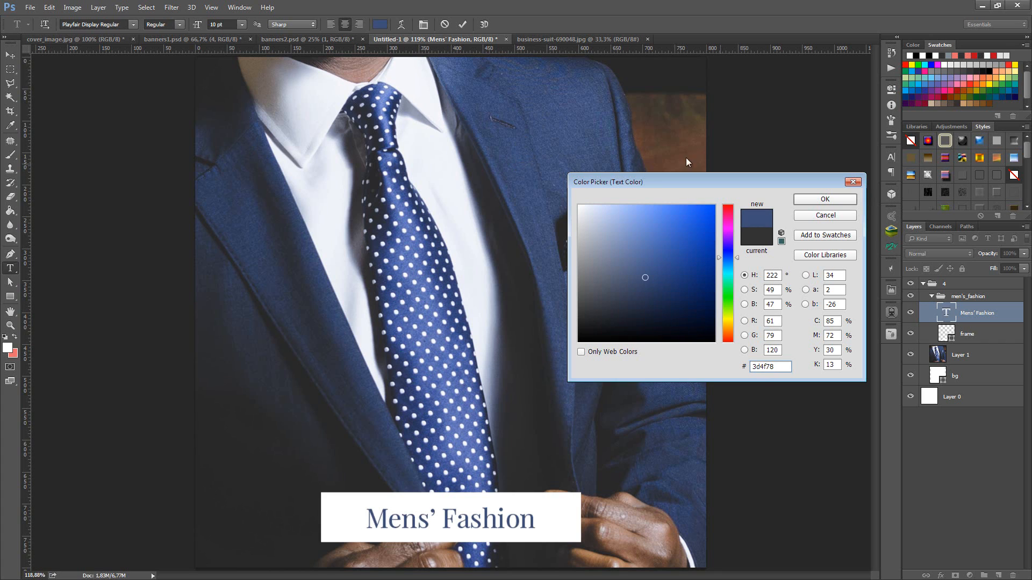
left_click(815, 198)
left_click(464, 25)
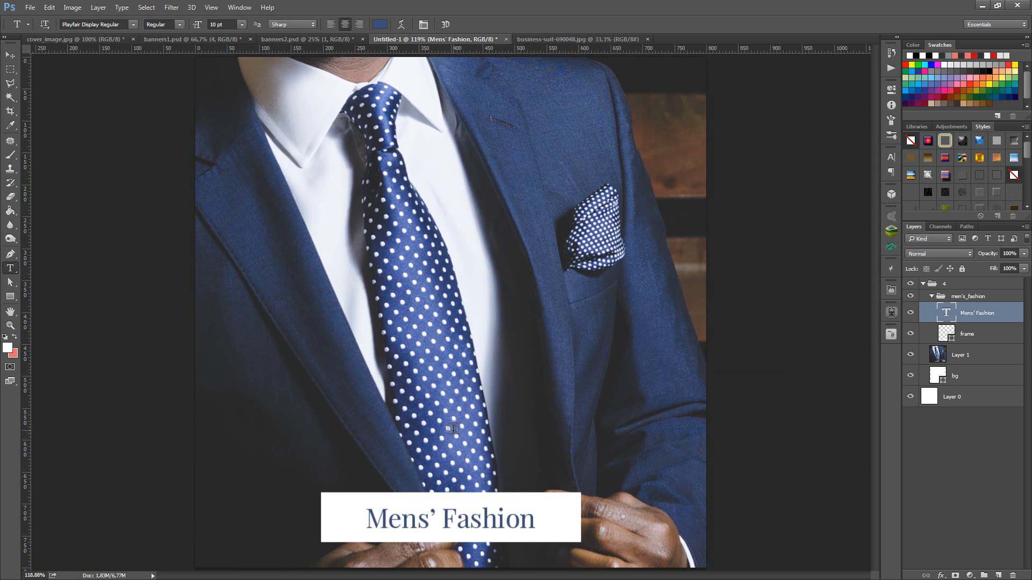
- Close the business suit photo and start Save As for the Untitled-1 banner
left_click(648, 40)
left_click(29, 7)
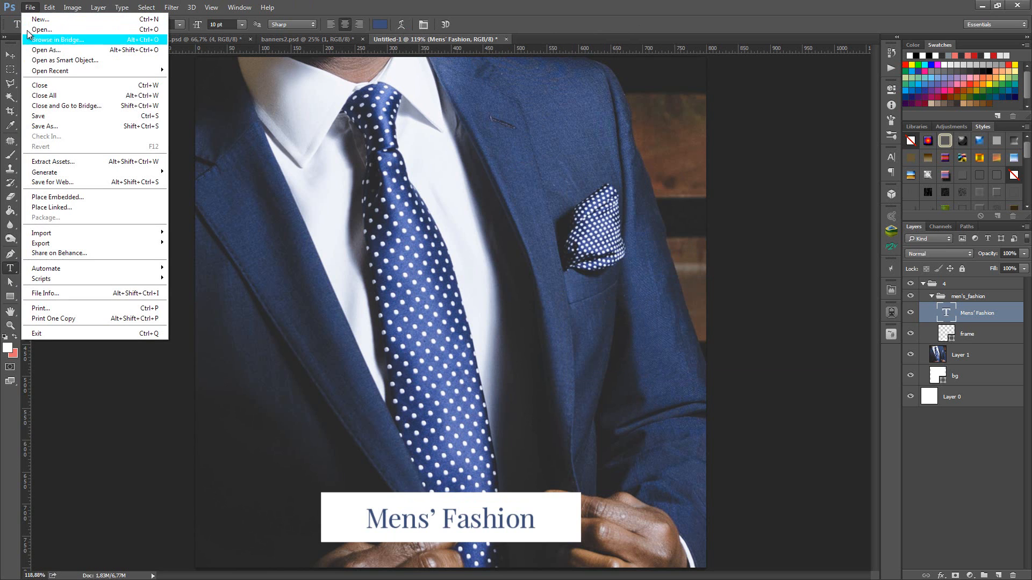
left_click(52, 124)
left_click(753, 63)
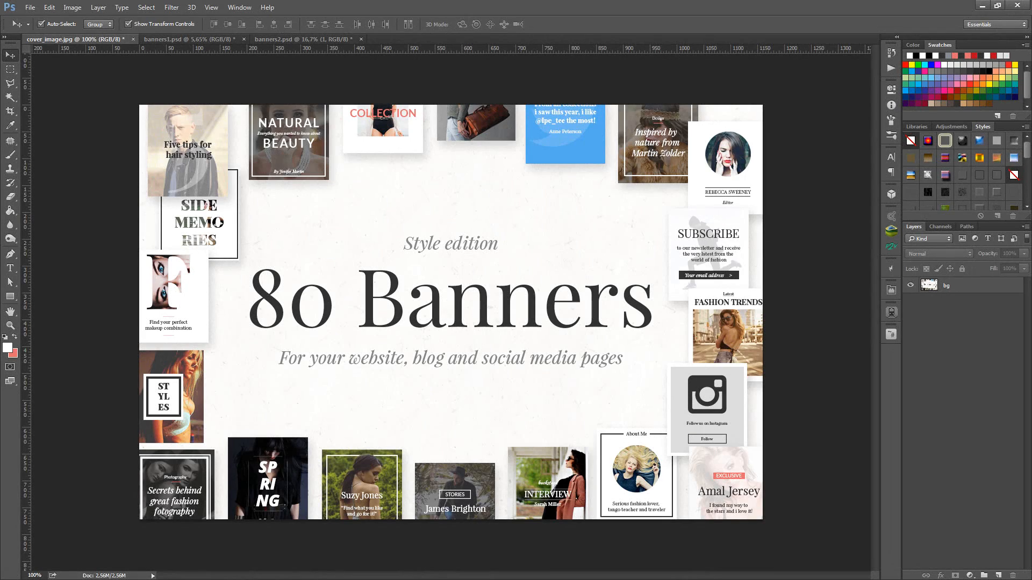
- Switch to the 80 Banners folder, open social_media.psd in Photoshop and deselect its Pinterest group
key("alt+Tab")
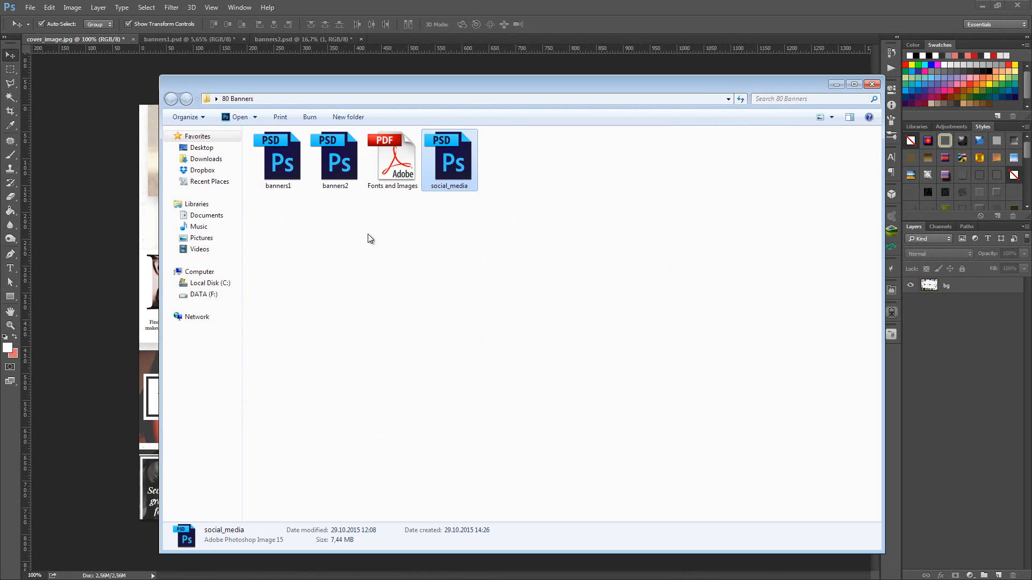
double_click(452, 165)
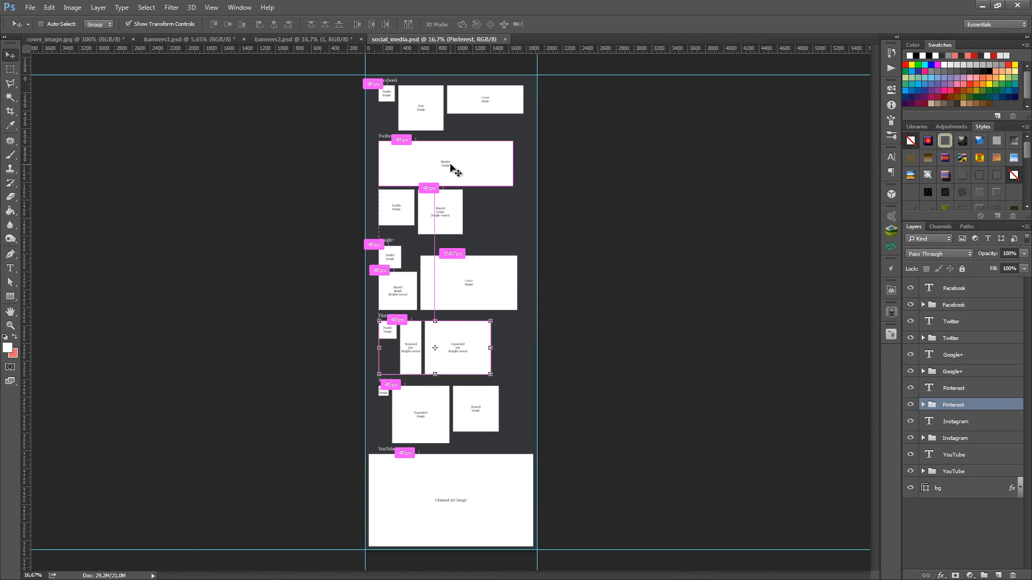
left_click(584, 157)
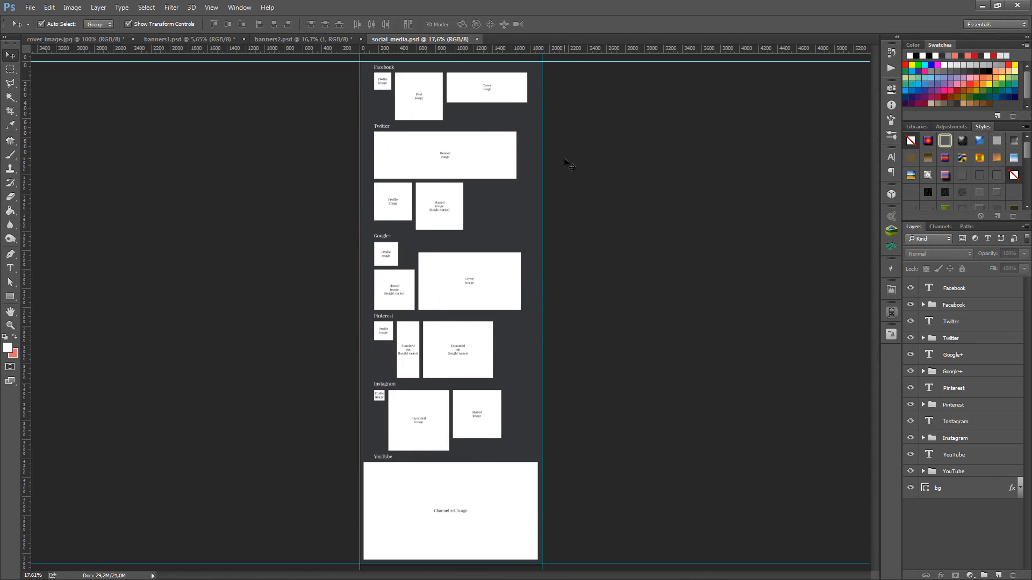
- Expand the Facebook group and examine its profile_image, post_image and cover_image placeholders one by one
left_click(468, 75, "ctrl")
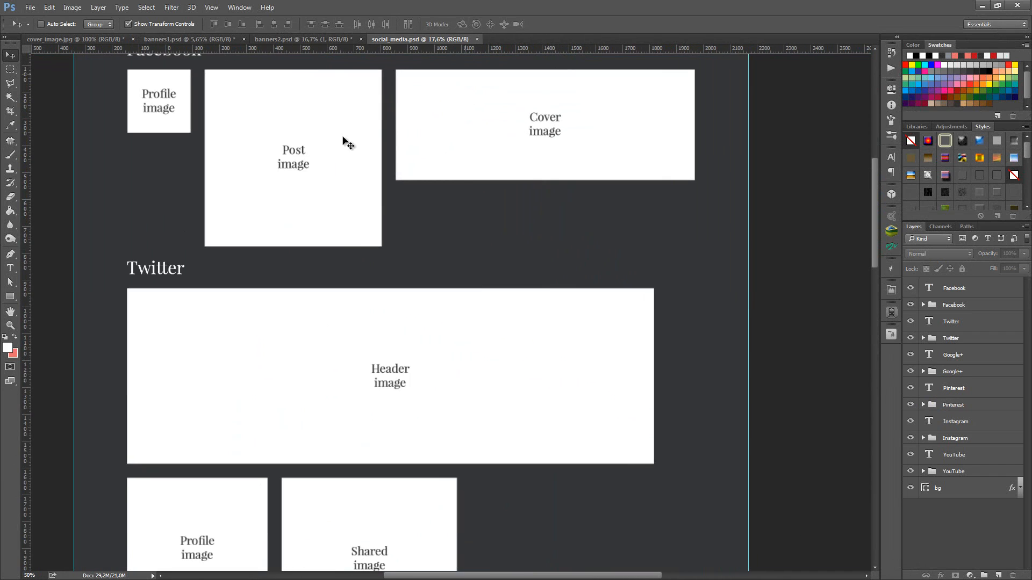
scroll(343, 141, "up", 3)
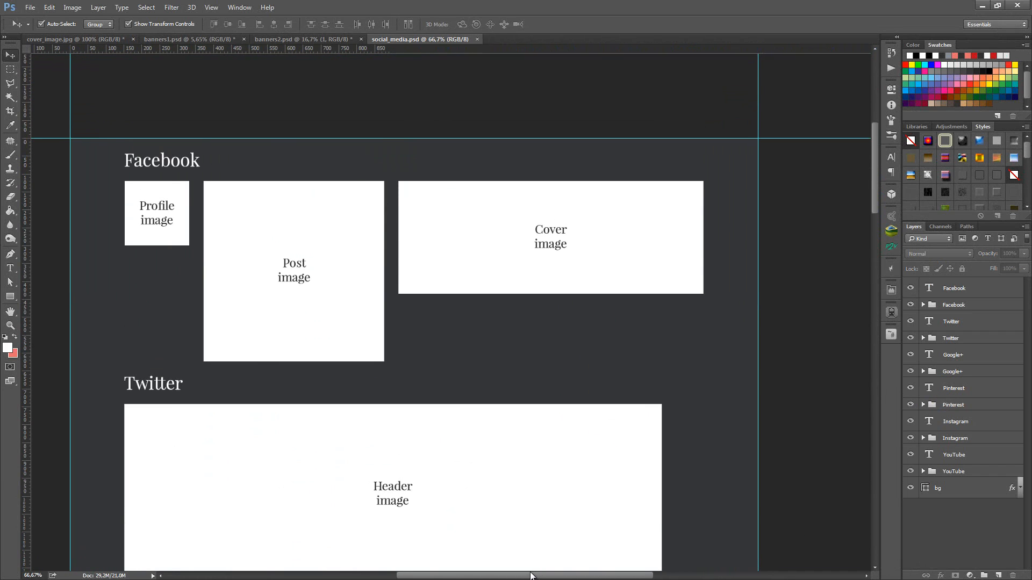
left_click_drag(530, 575, 522, 575)
scroll(451, 387, "down", 2)
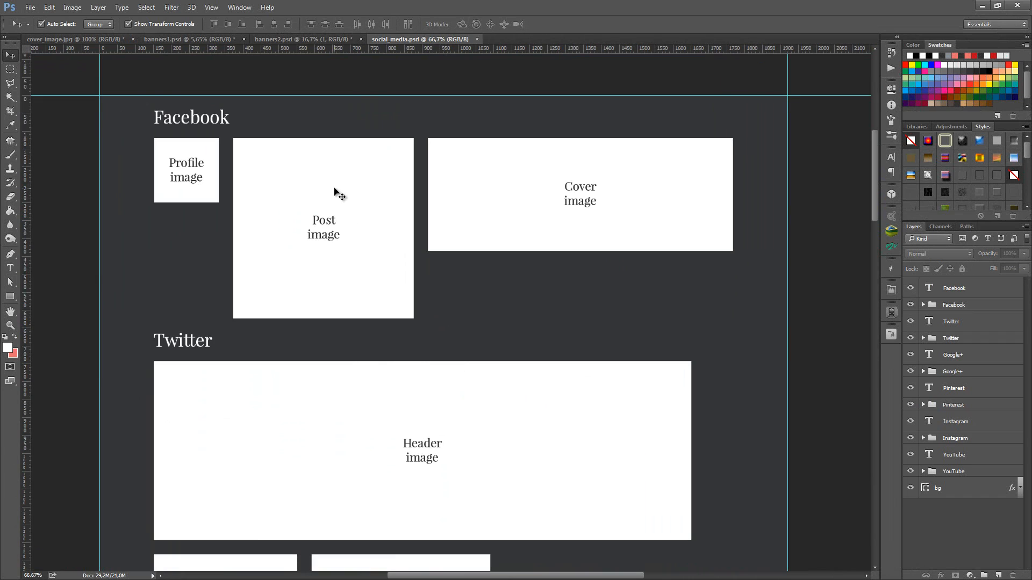
left_click(338, 193)
left_click(923, 305)
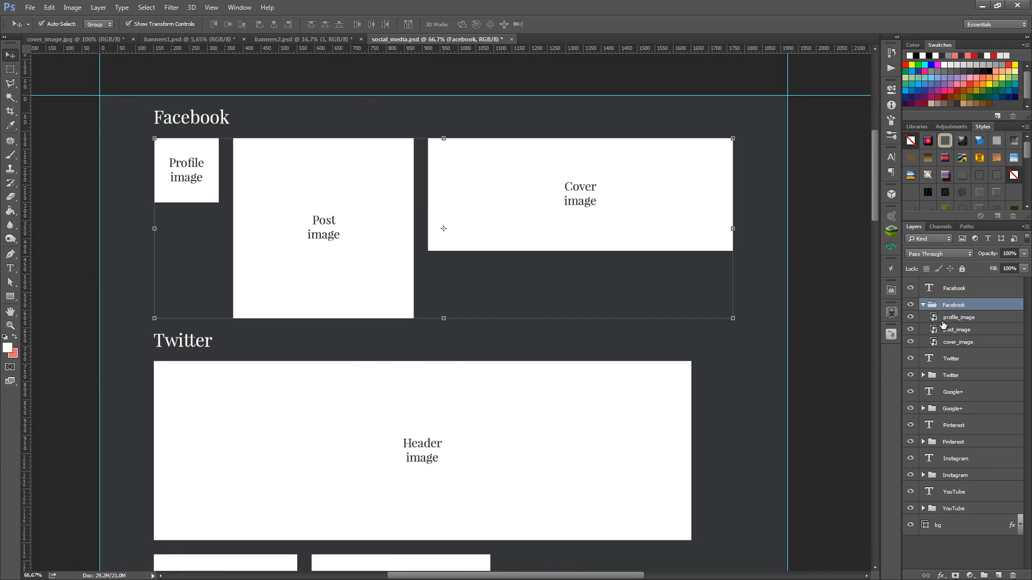
left_click(965, 317)
left_click(973, 330)
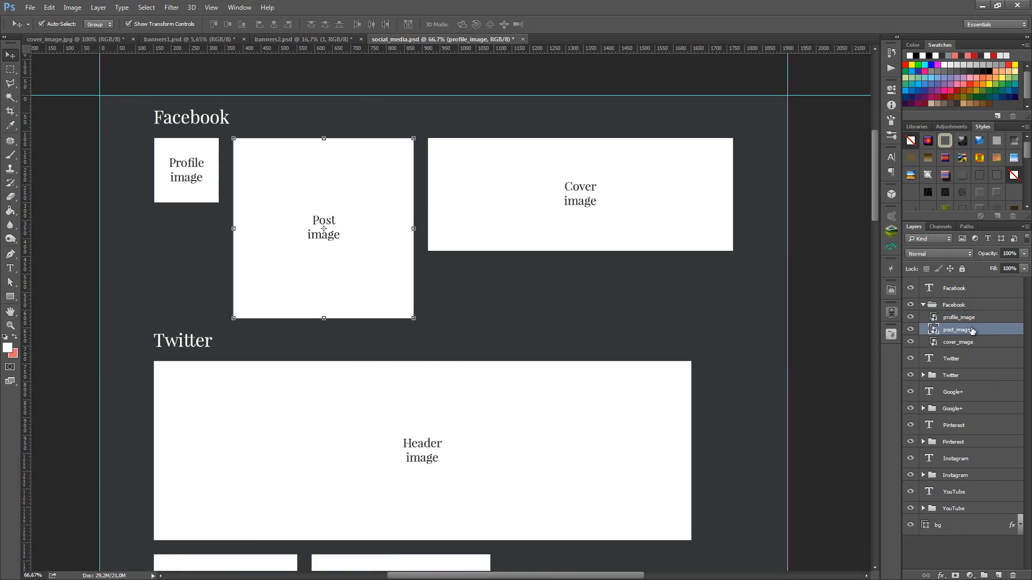
left_click(978, 342)
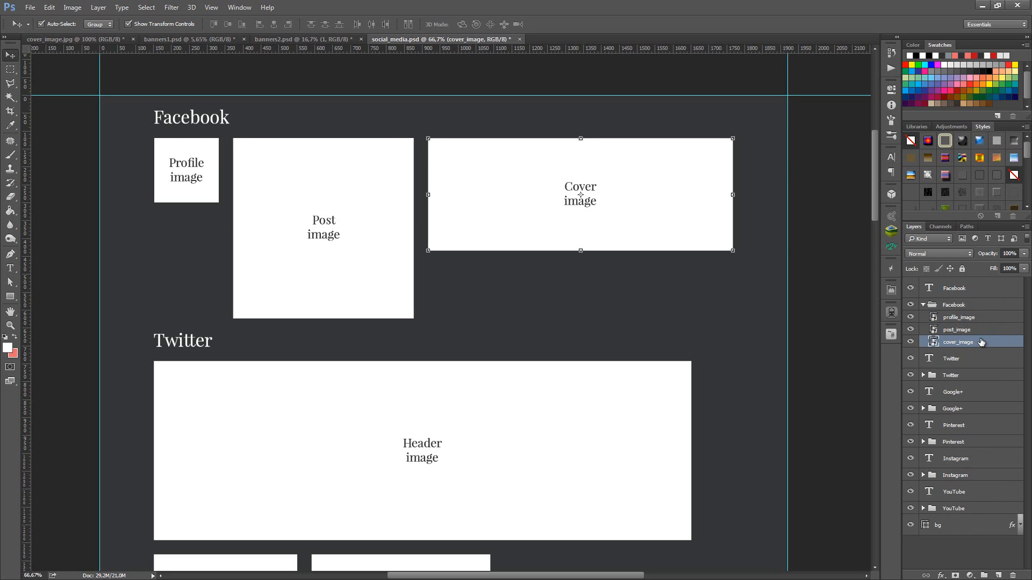
- Open the contents of Facebook's post_image smart object and delete its Post image text layer
left_click(934, 330)
double_click(934, 330)
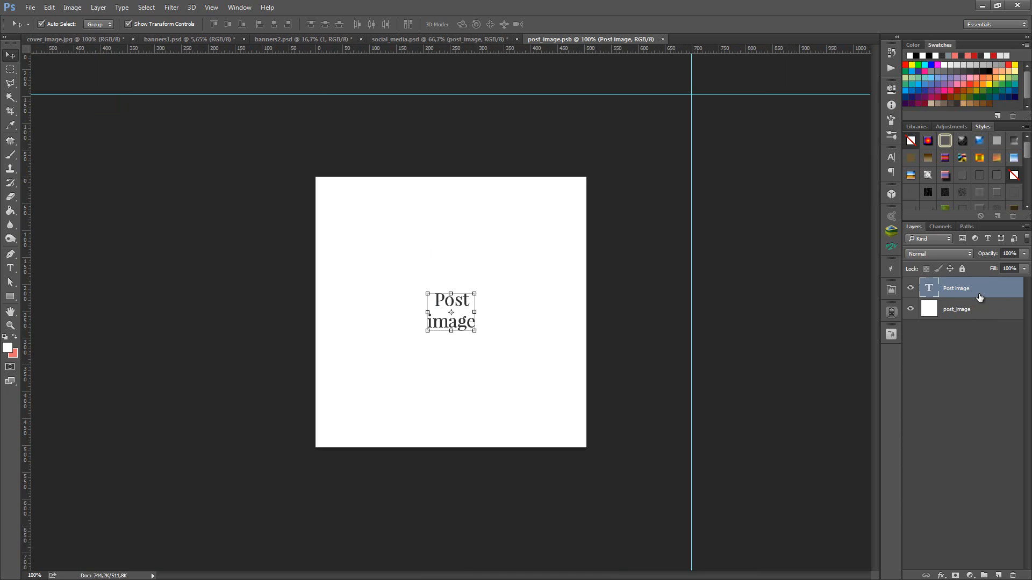
key("Delete")
left_click(663, 237)
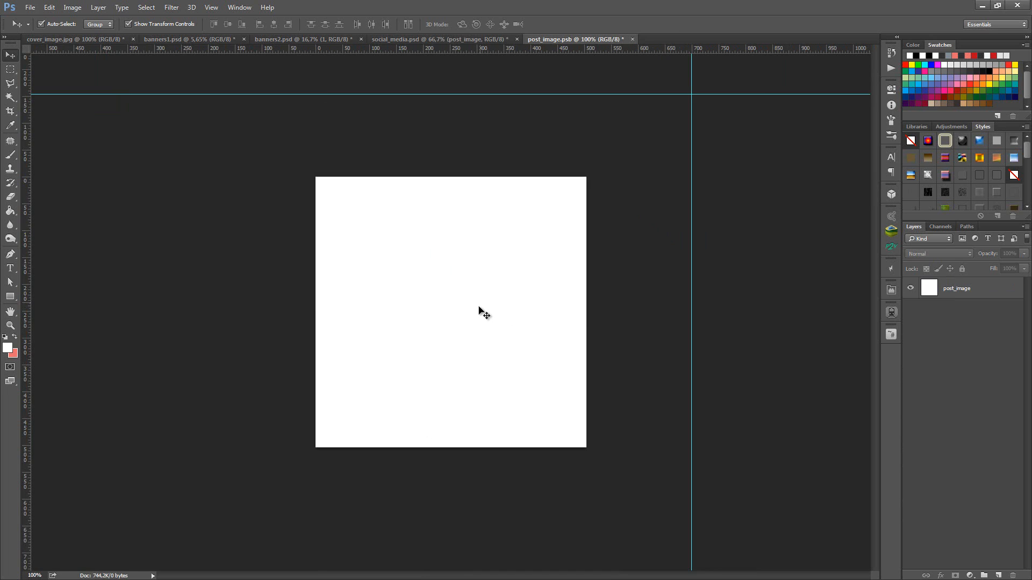
- Resize the post_image document to 1008 × 1008 pixels and return to the Move tool
left_click(72, 7)
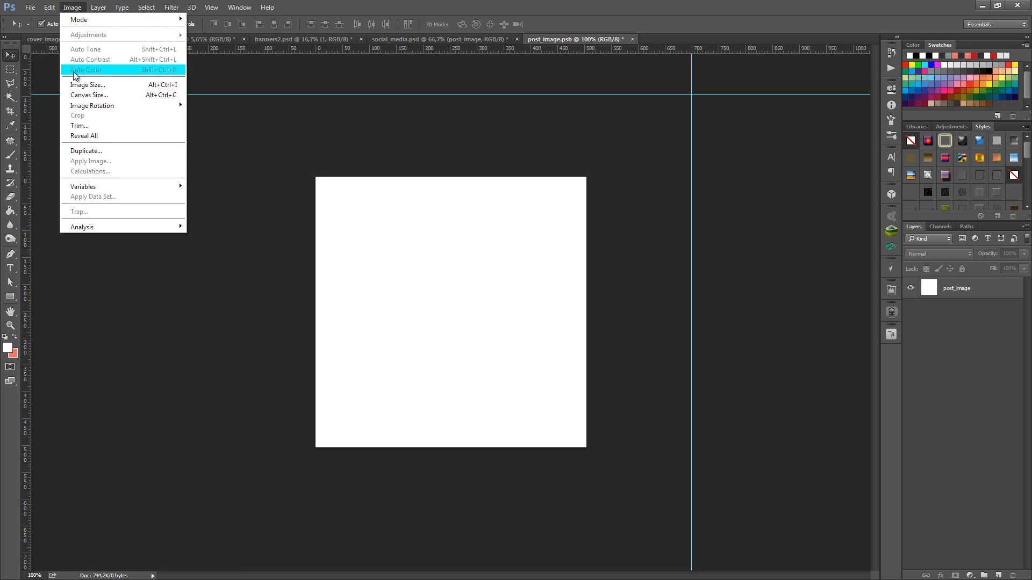
left_click(83, 85)
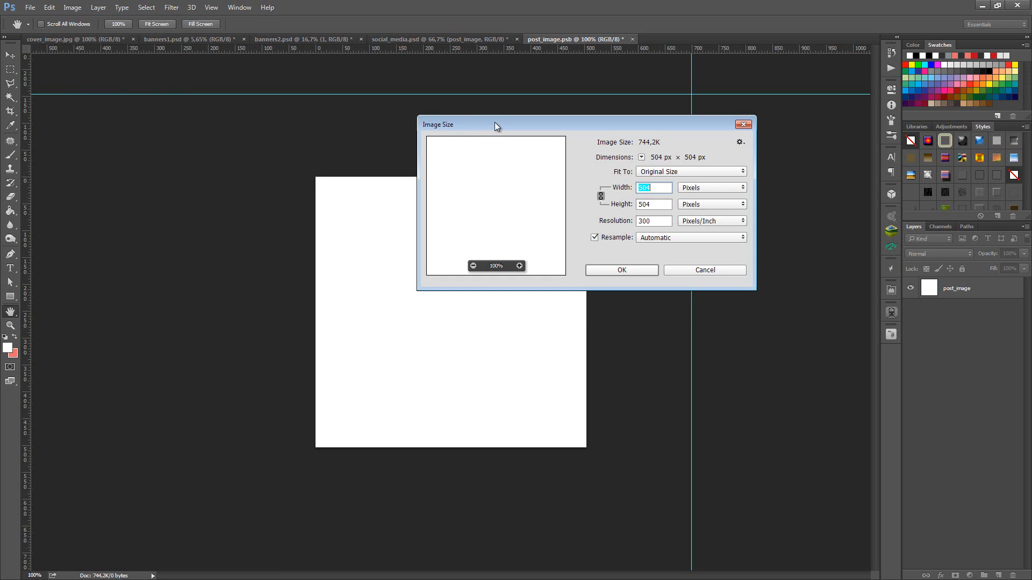
left_click_drag(496, 123, 502, 145)
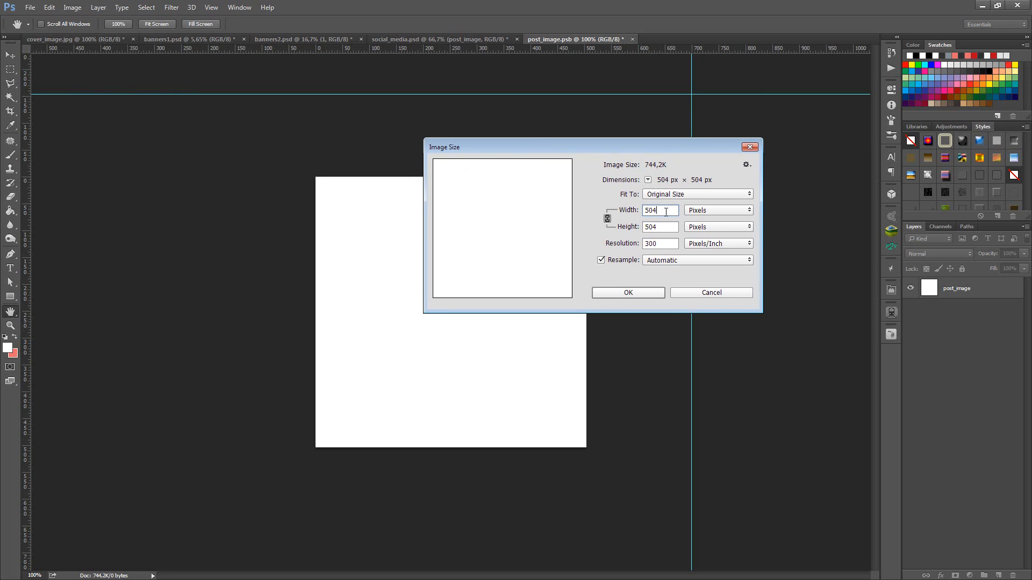
left_click_drag(662, 227, 651, 227)
left_click(668, 210)
type("1008")
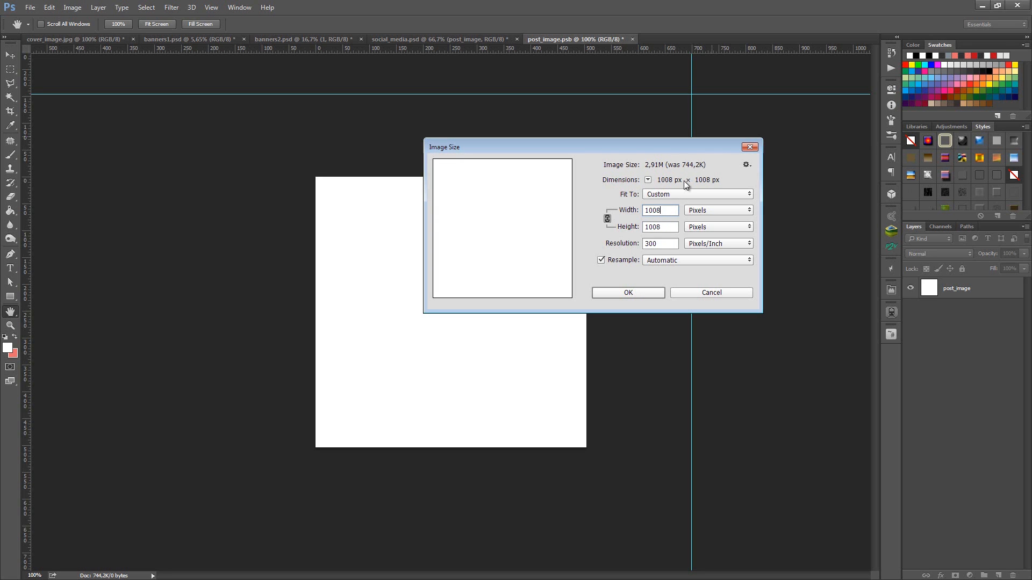
key("Return")
key("v")
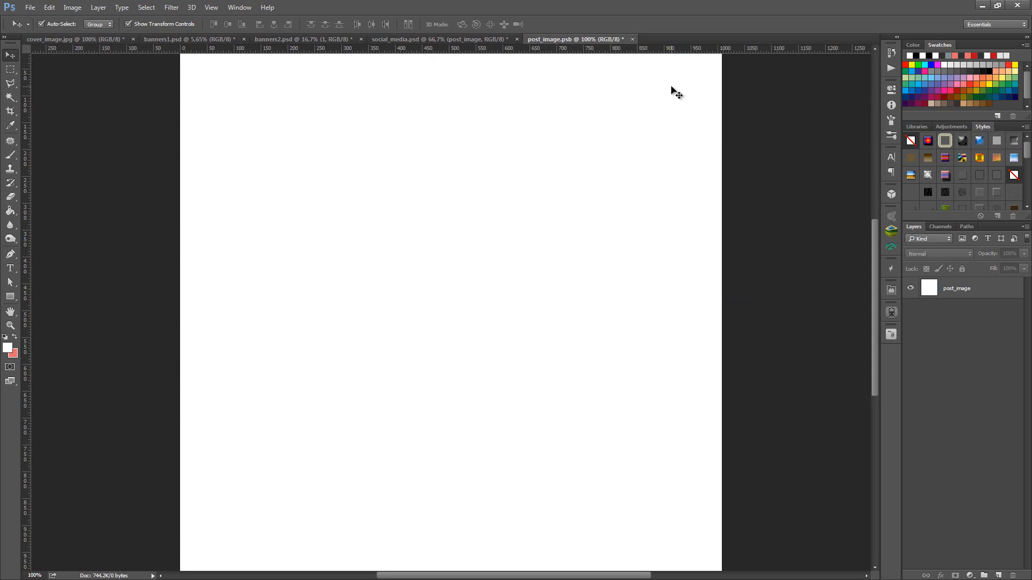
- Copy banner 39 from banners1.psd into the post_image document and centre it horizontally and vertically on the canvas
key("ctrl+minus")
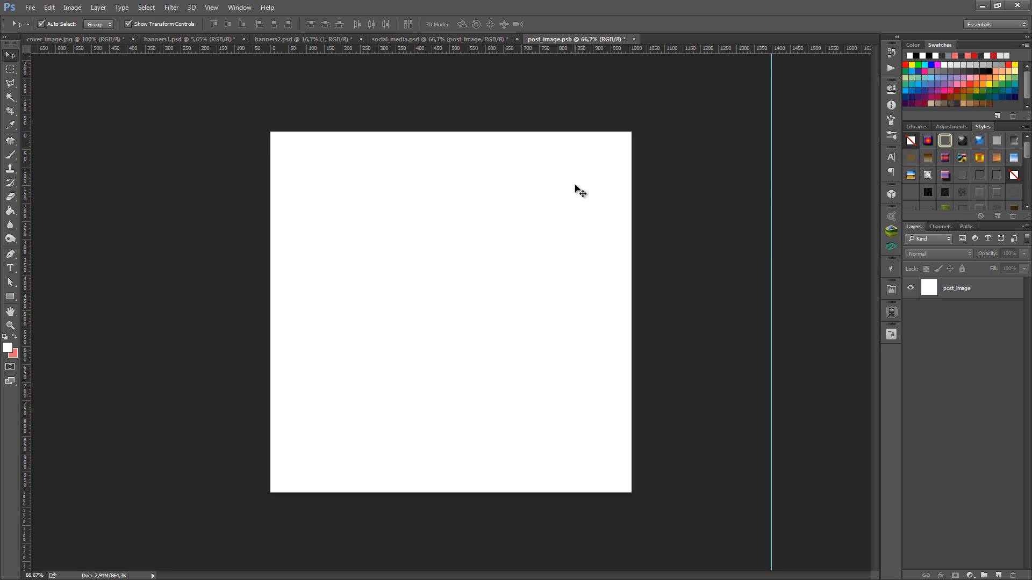
left_click(179, 38)
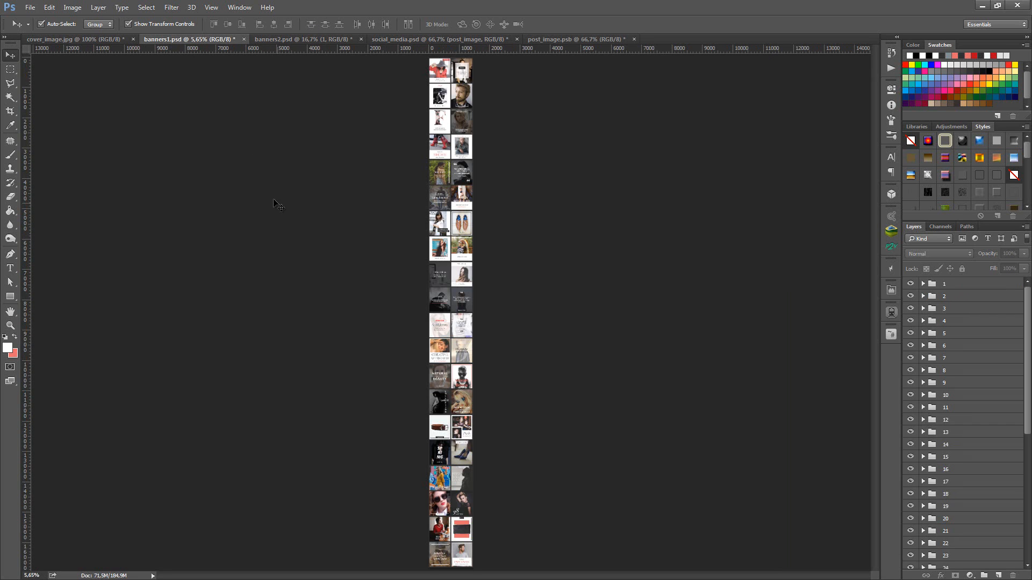
left_click_drag(441, 562, 455, 261)
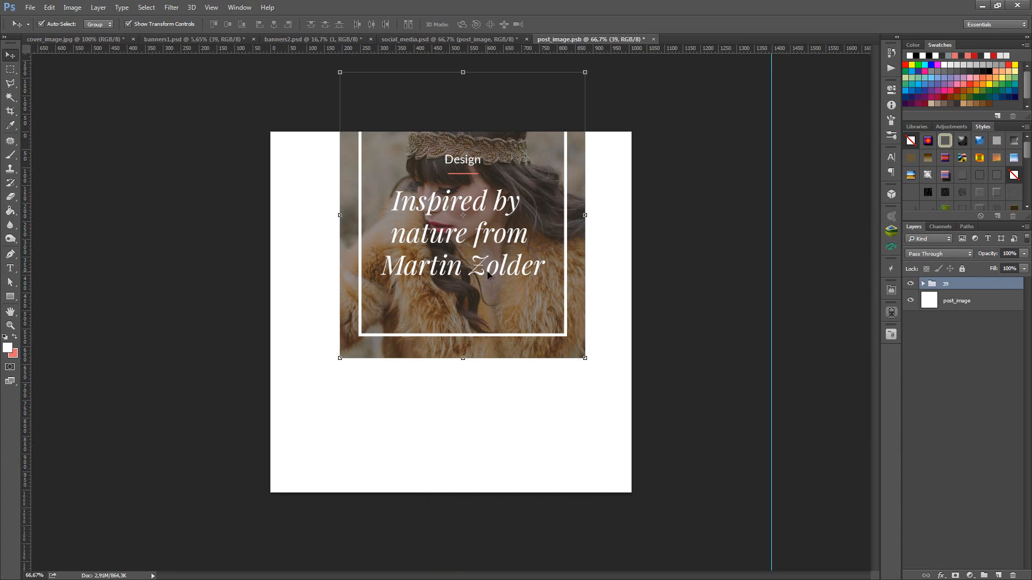
left_click(927, 303, "ctrl")
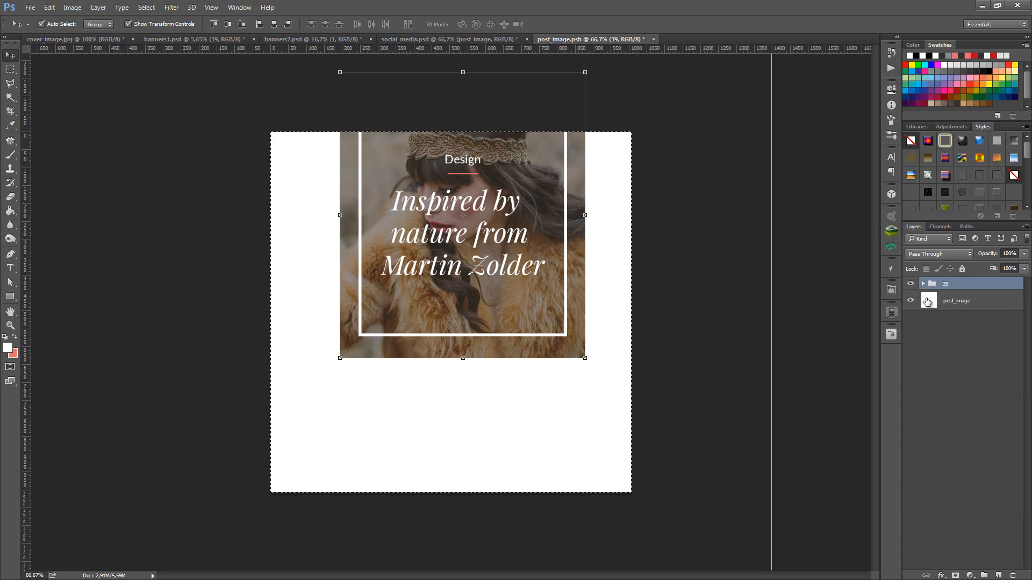
left_click(274, 24)
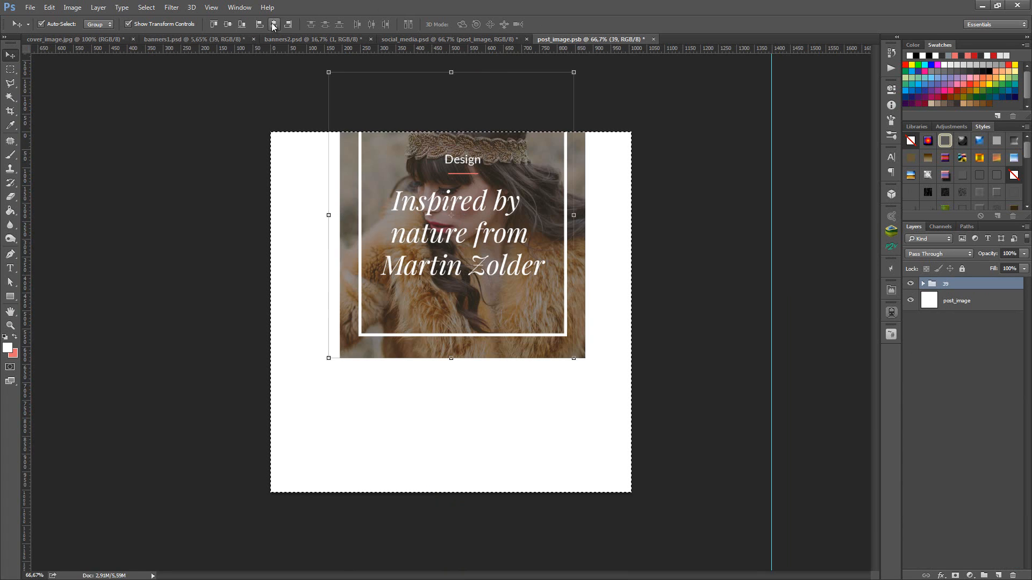
left_click(228, 24)
key("ctrl+d")
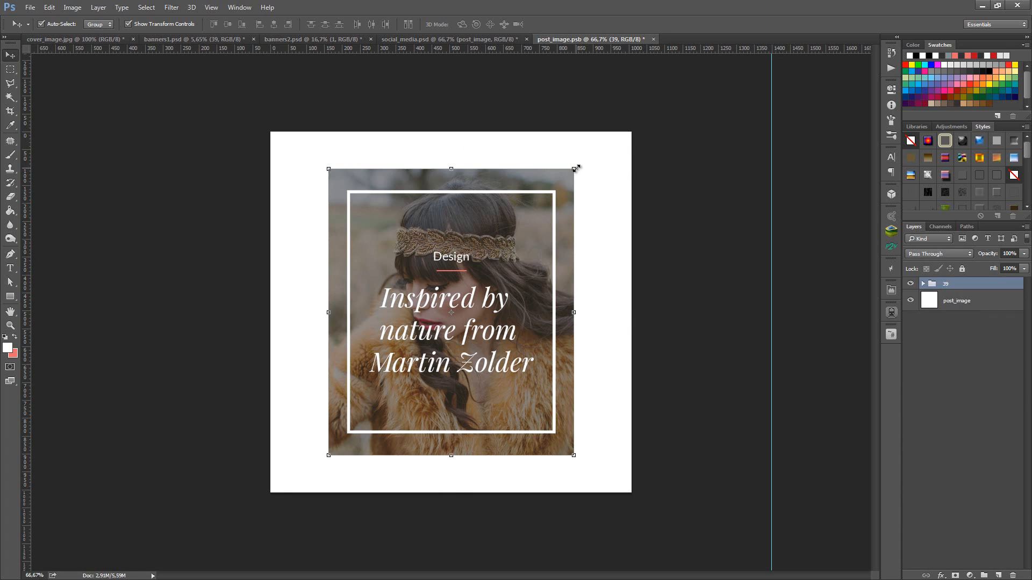
- Scale banner 39 proportionally about its centre to about 148% so it covers the square canvas, and deselect it
left_click_drag(575, 168, 650, 112)
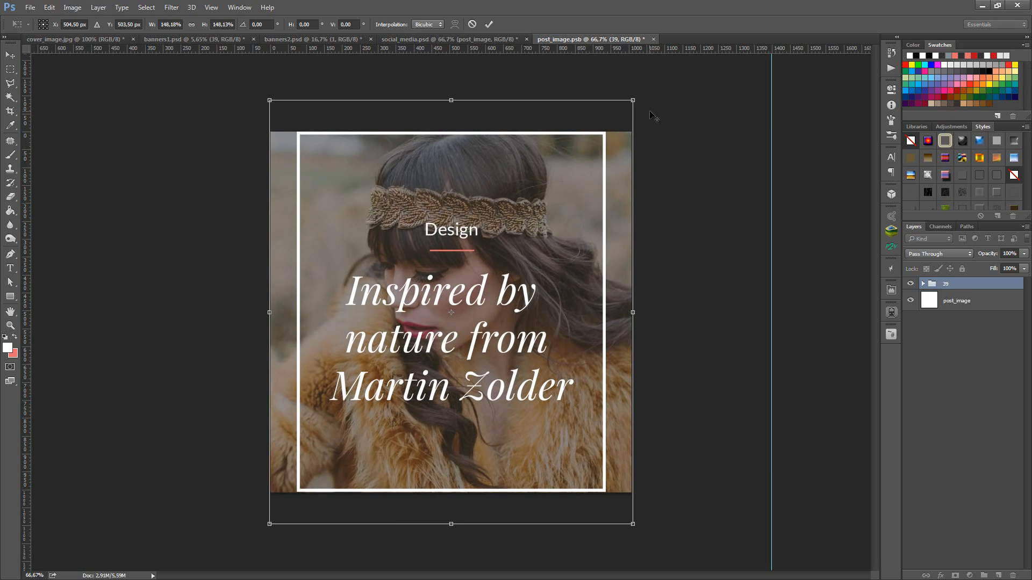
left_click(489, 25)
left_click(722, 328)
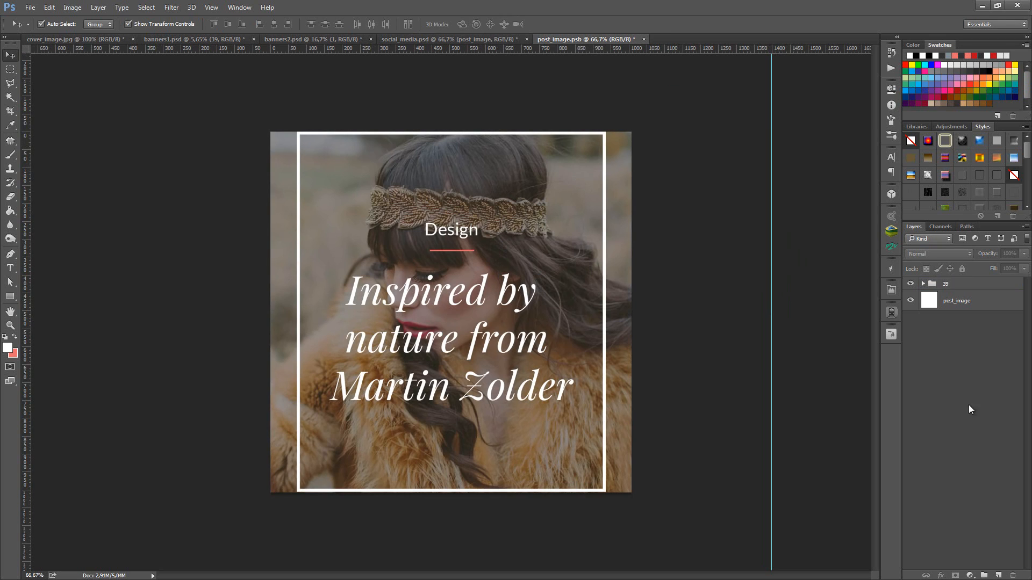
- Scale banner 39's text group and frame layer down together about their centre, leaving a margin between the frame and the canvas edges
left_click(923, 283)
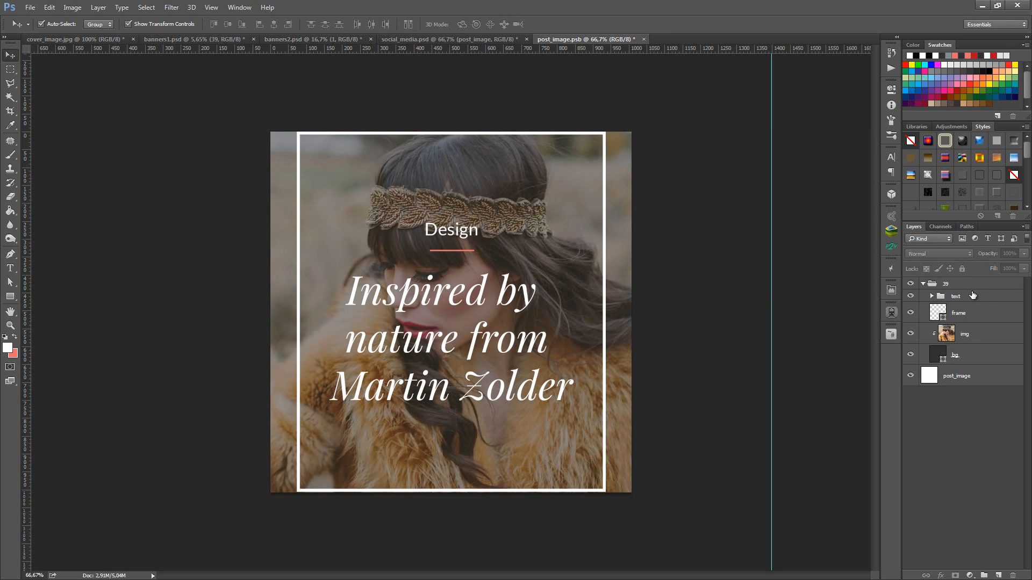
left_click(979, 297)
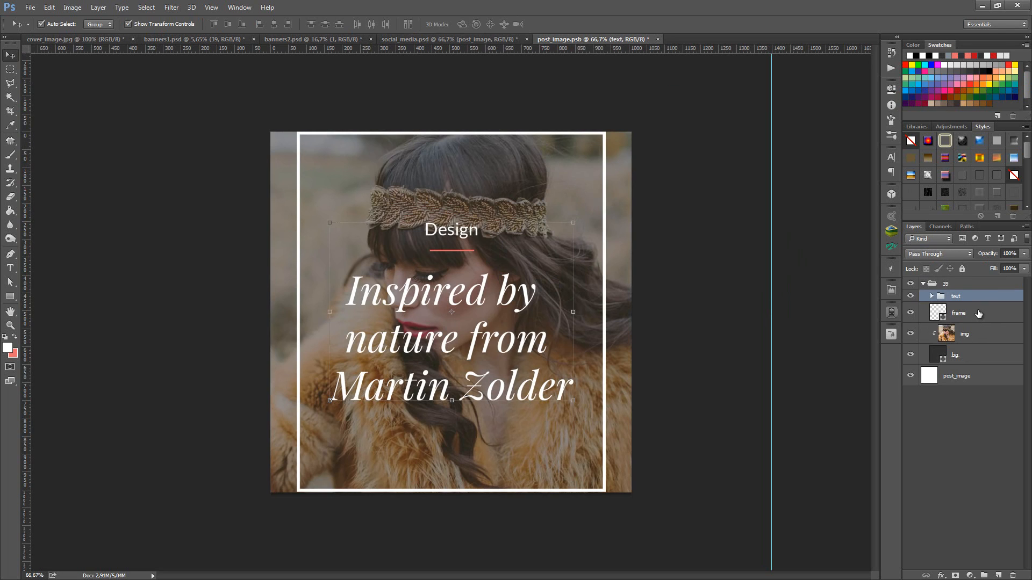
left_click(979, 313, "ctrl")
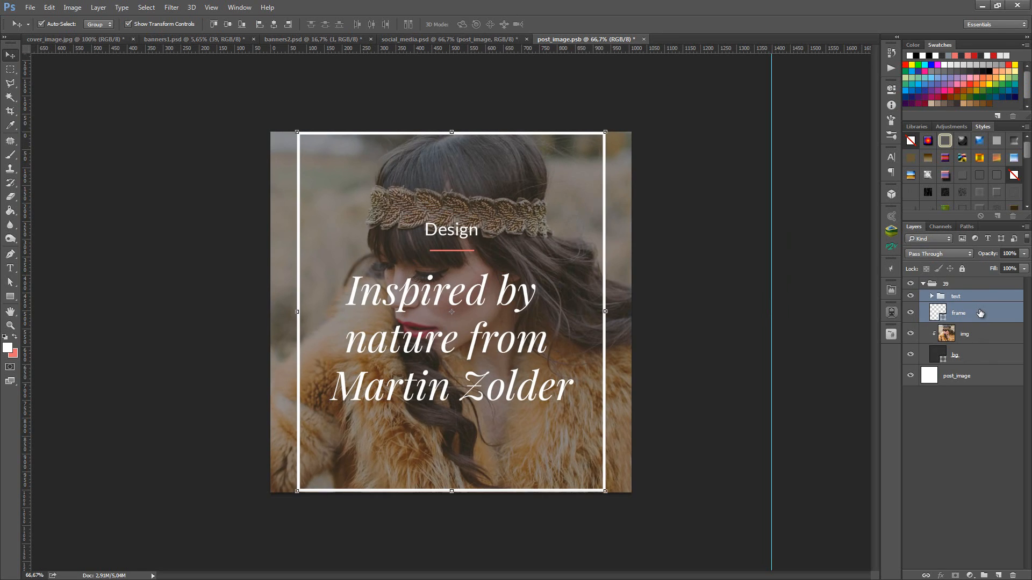
left_click(607, 132)
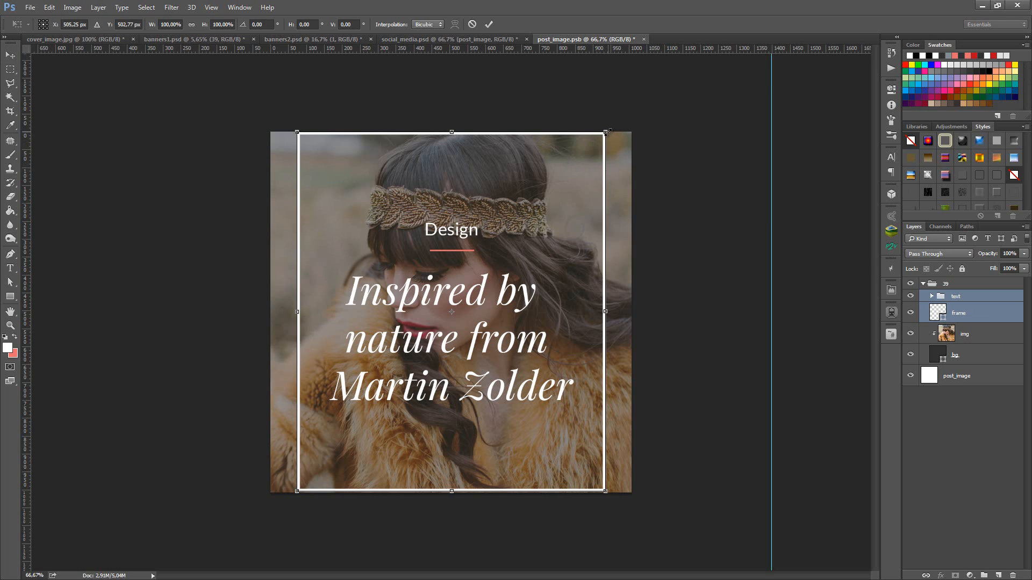
left_click_drag(606, 132, 576, 155)
key("Return")
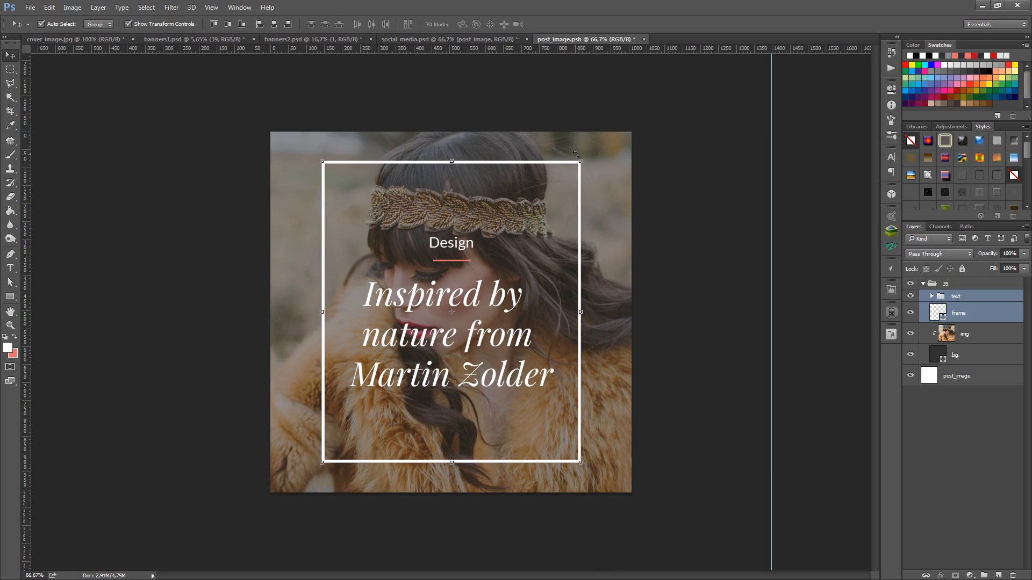
left_click(653, 171)
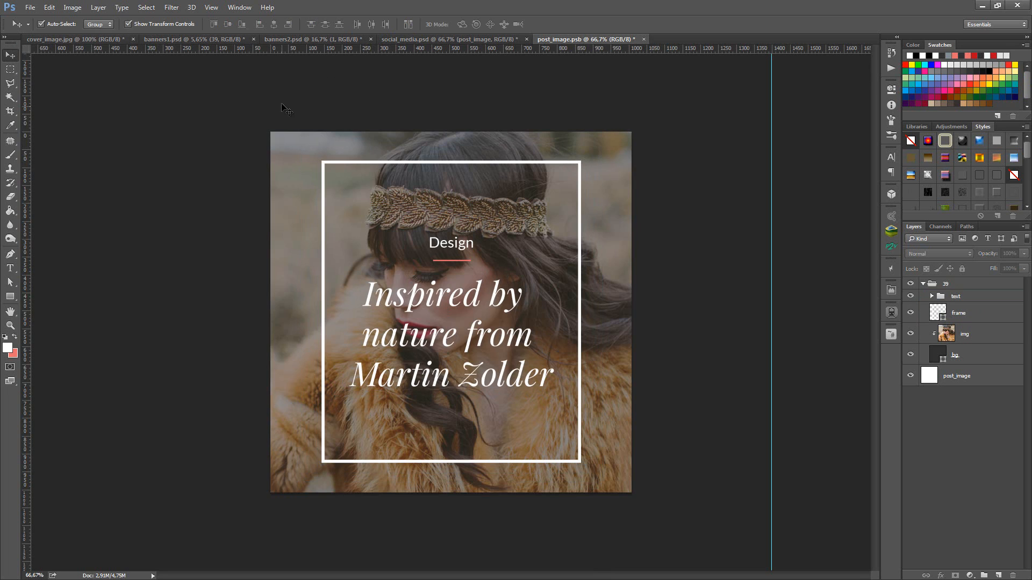
left_click(29, 9)
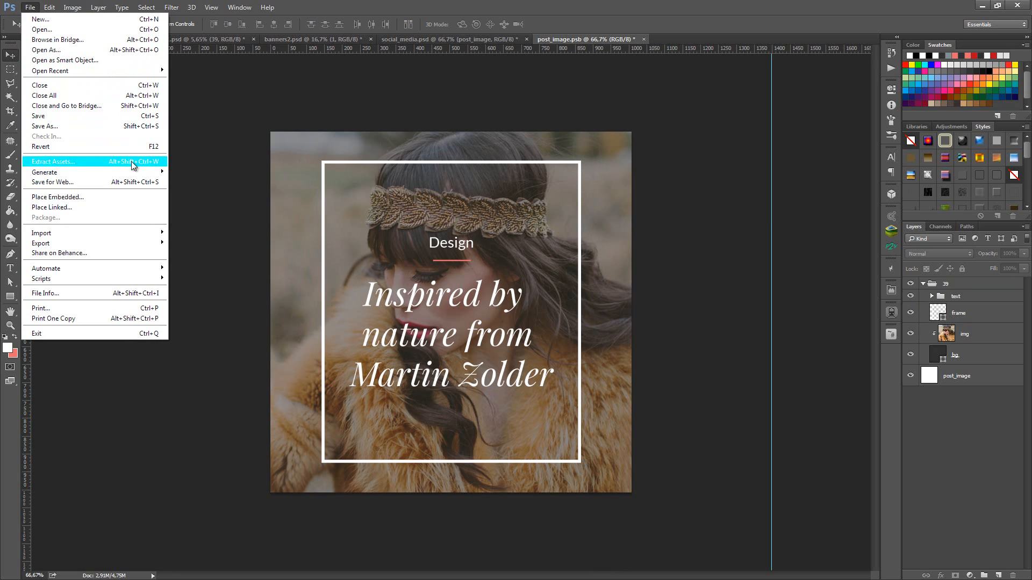
left_click(226, 79)
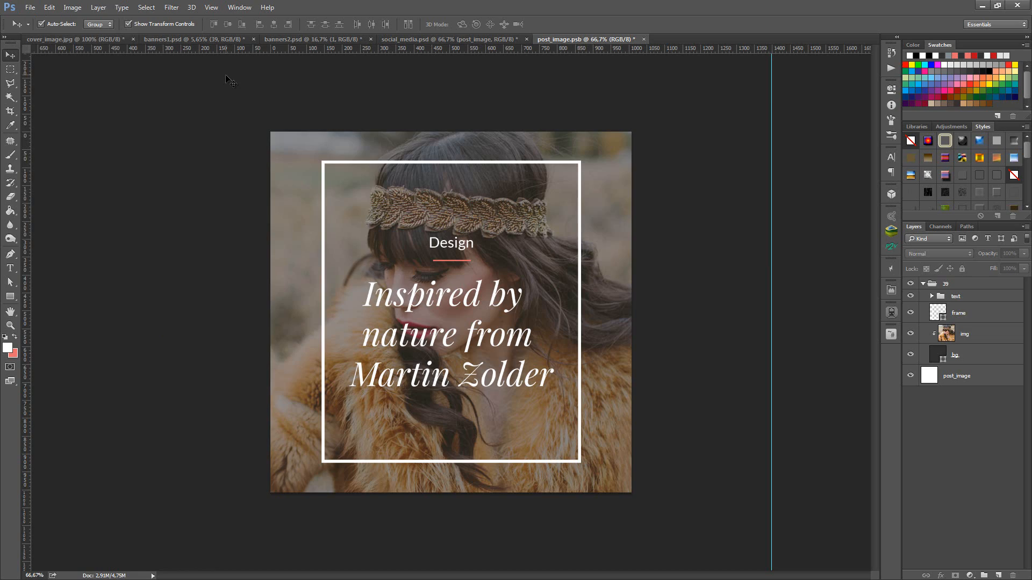